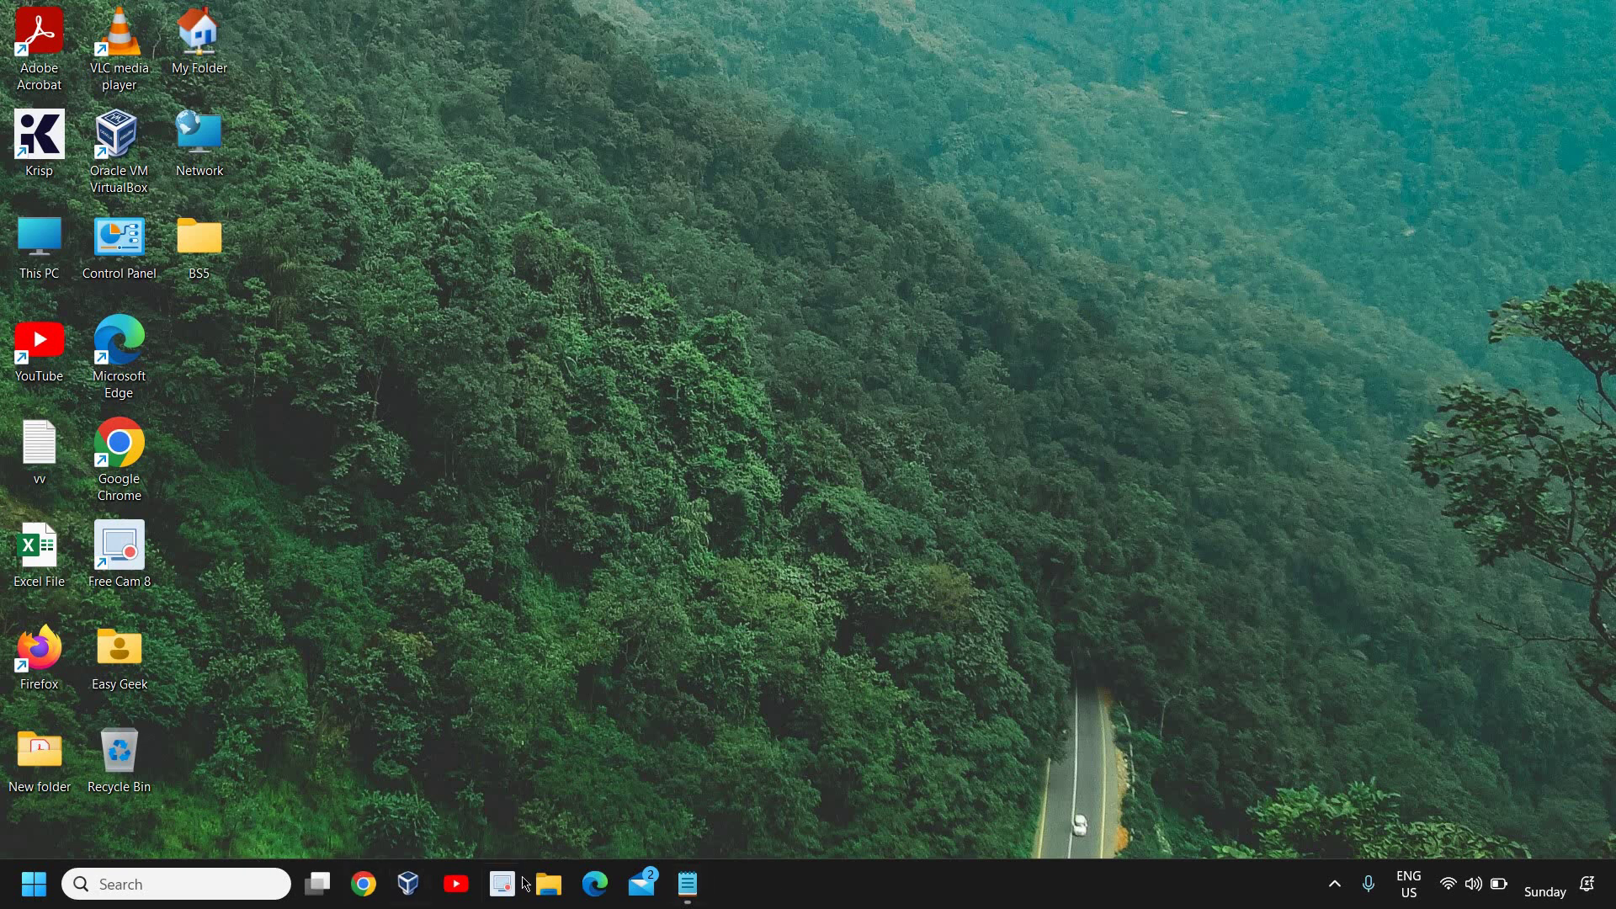
# Check drive C's free space in File Explorer
pyautogui.click(549, 884)
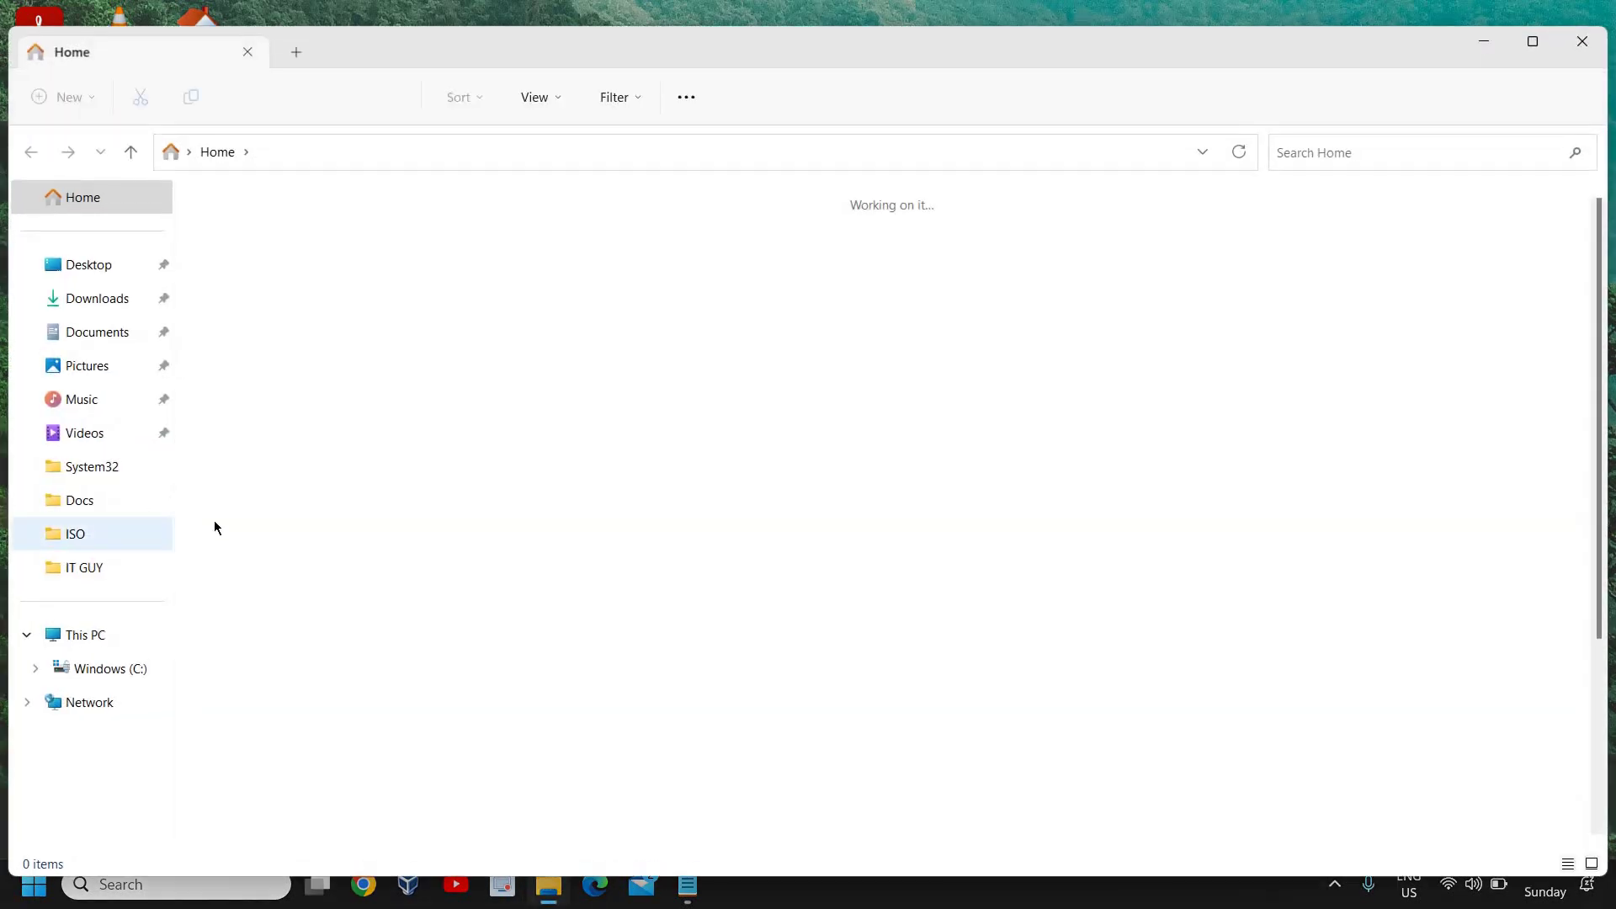
pyautogui.click(76, 635)
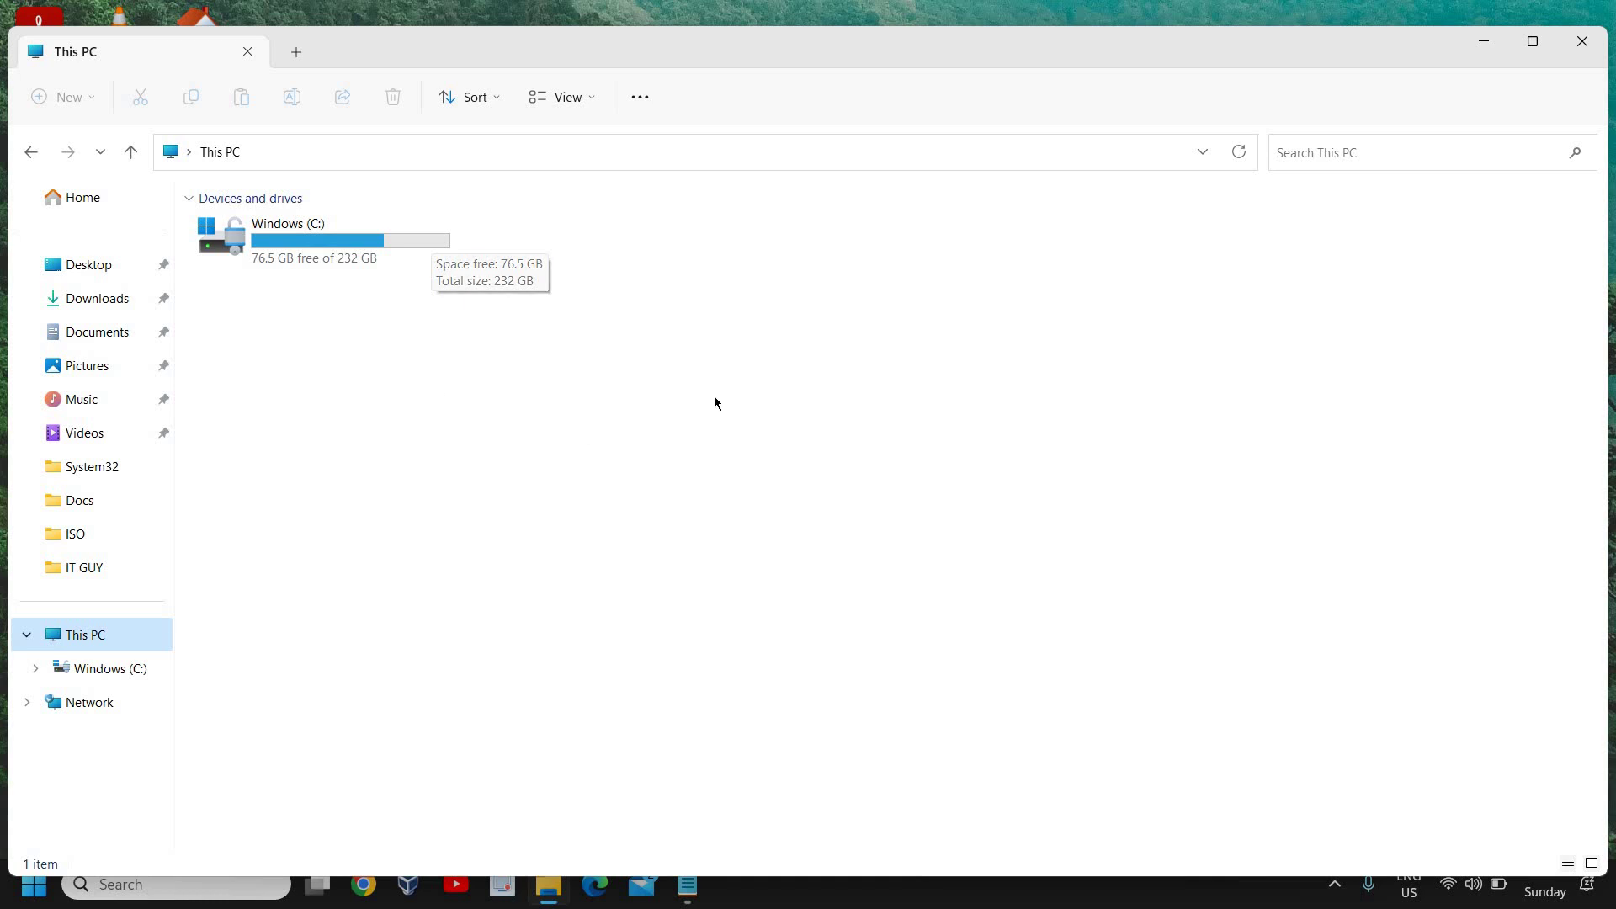
pyautogui.click(1601, 44)
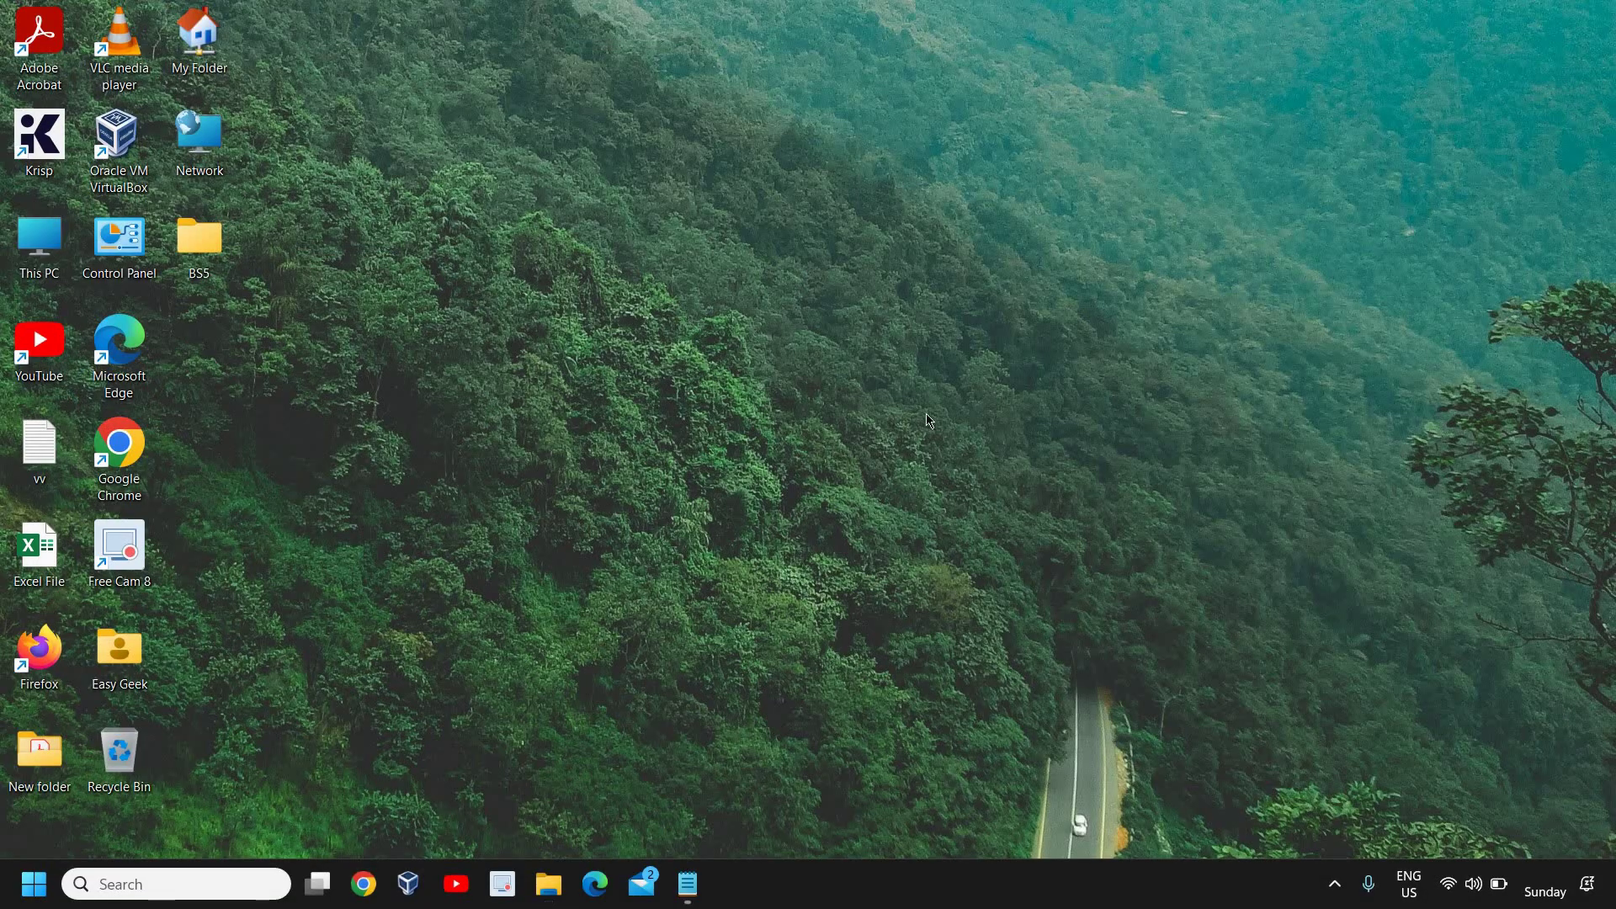
# Open Programs and Features with APPWIZ.CPL from Run and maximise it
pyautogui.rightClick(34, 897)
pyautogui.click(51, 756)
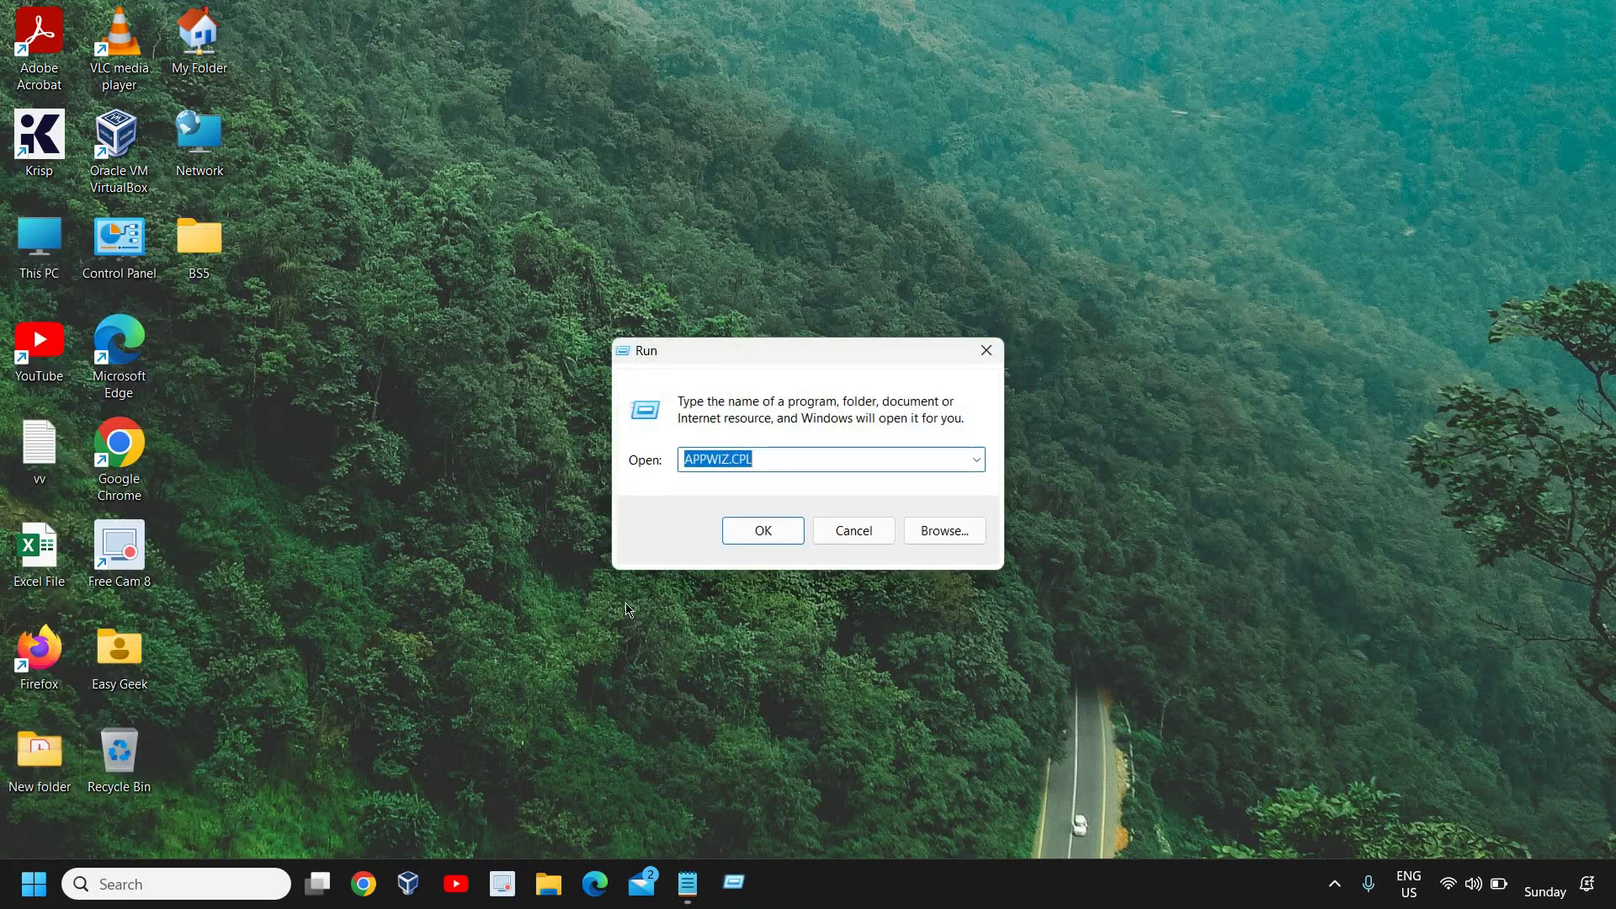
pyautogui.click(833, 462)
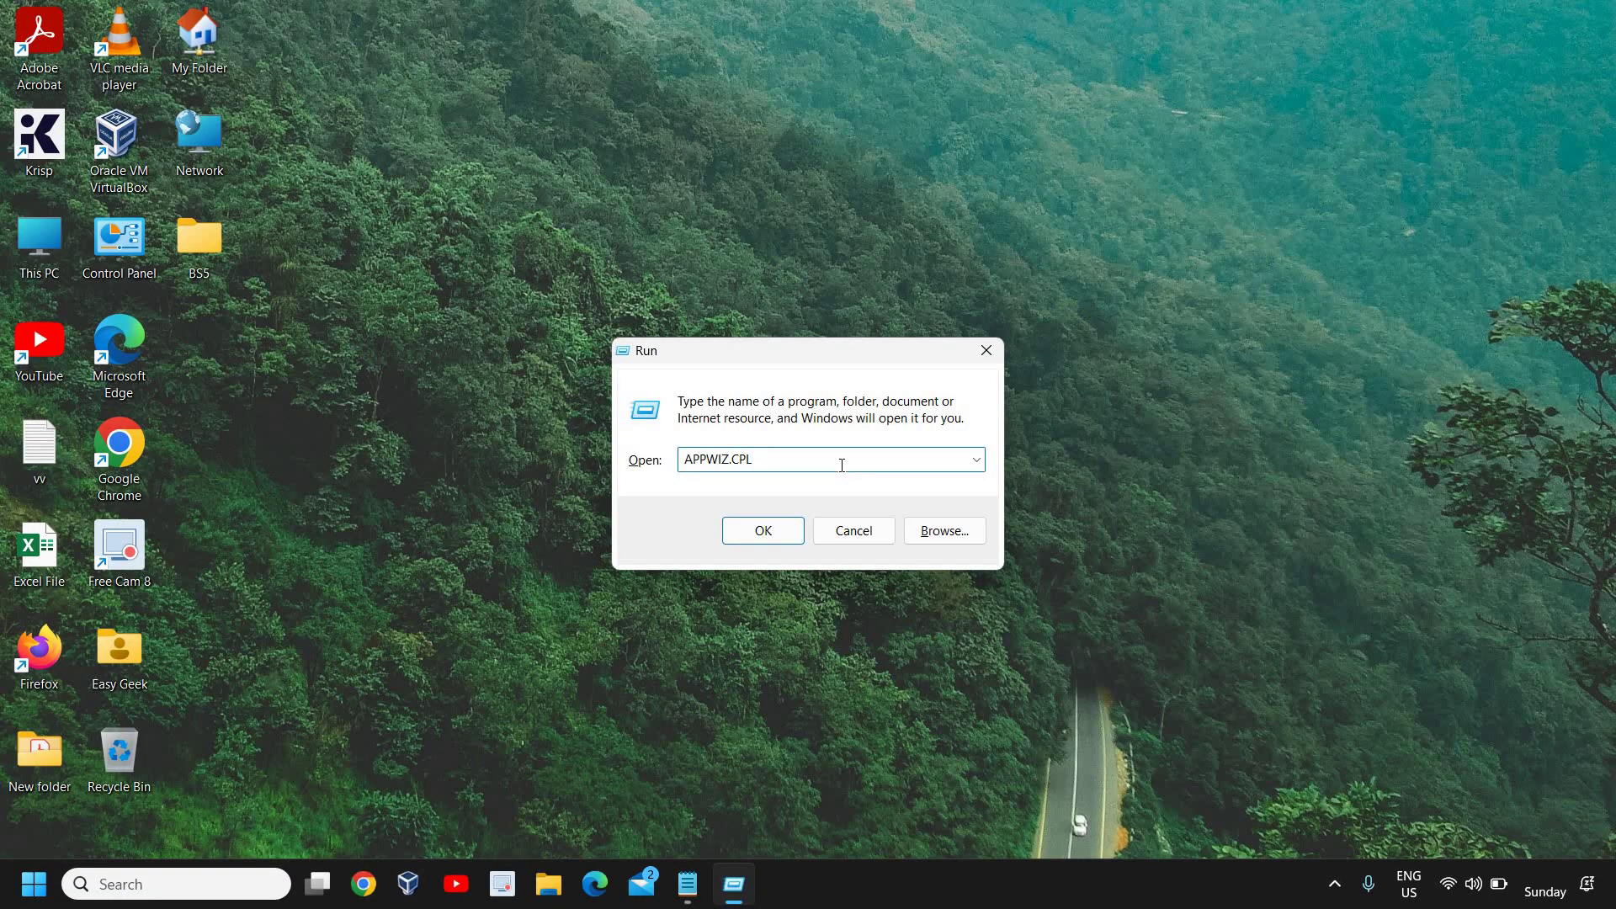
pyautogui.click(775, 531)
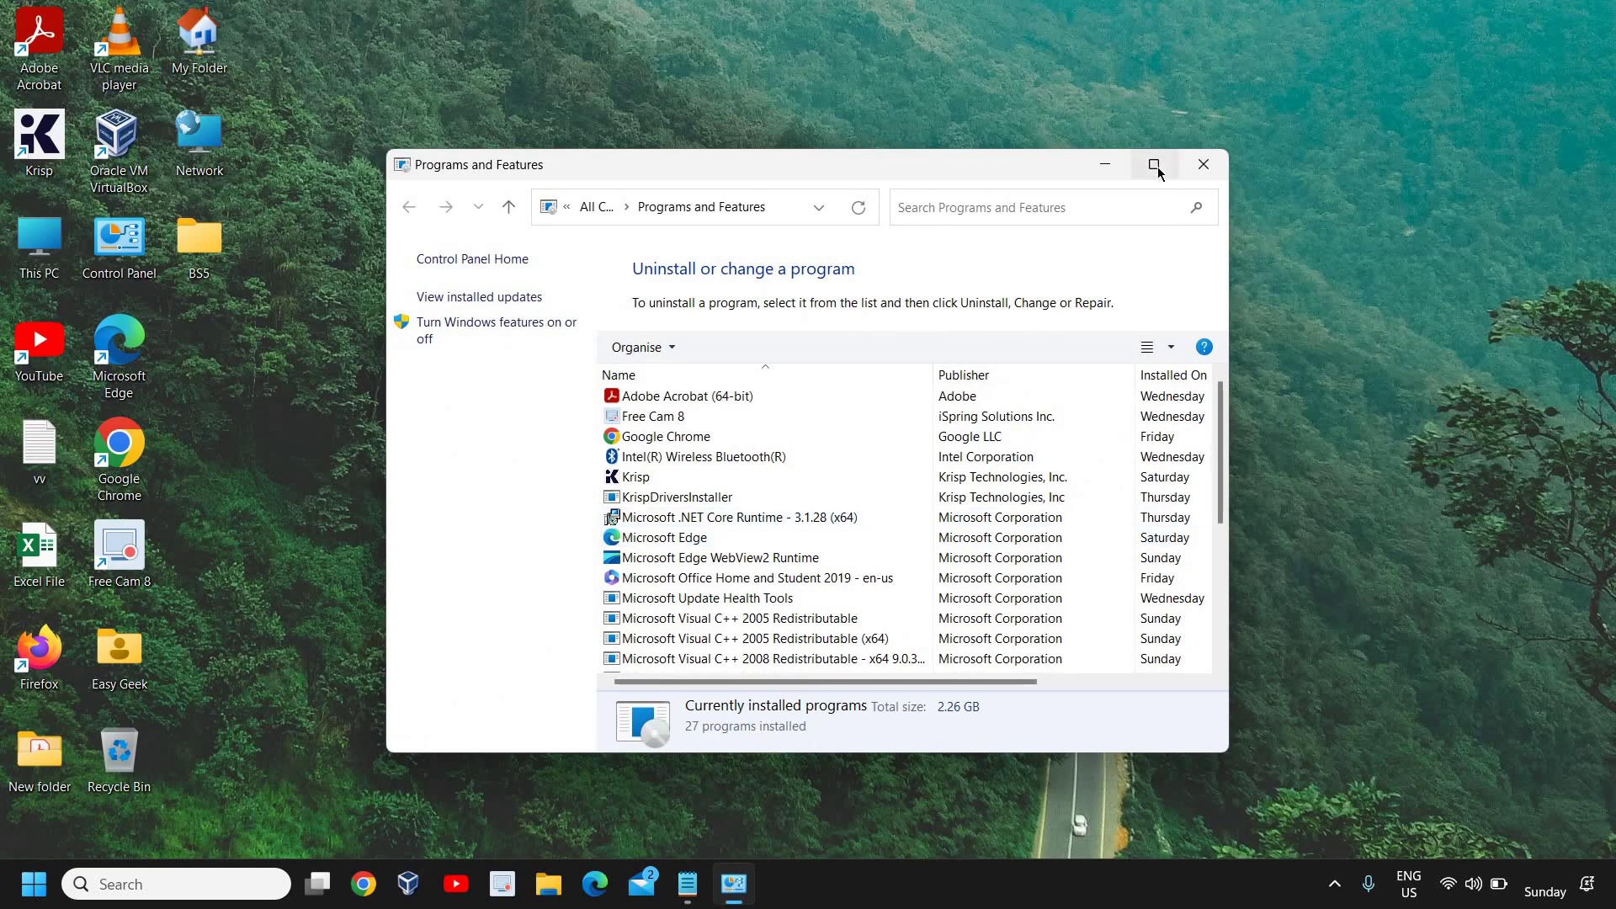
pyautogui.click(1154, 164)
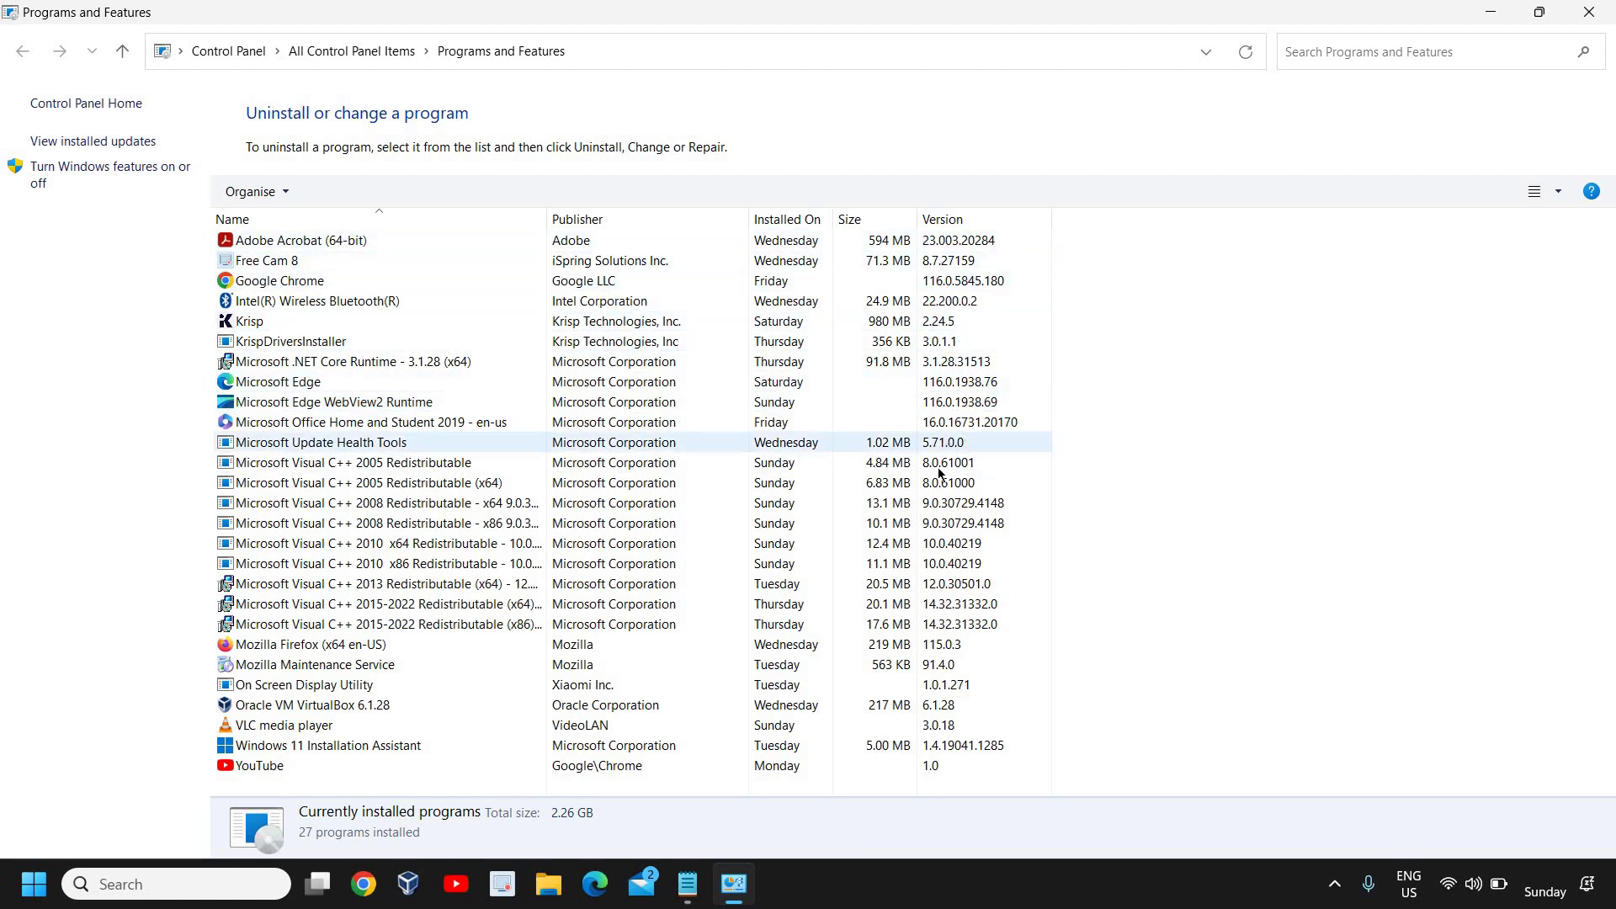
# Review Windows 11 Installation Assistant, Adobe Acrobat (64-bit) and Krisp, then close Programs and Features
pyautogui.click(887, 747)
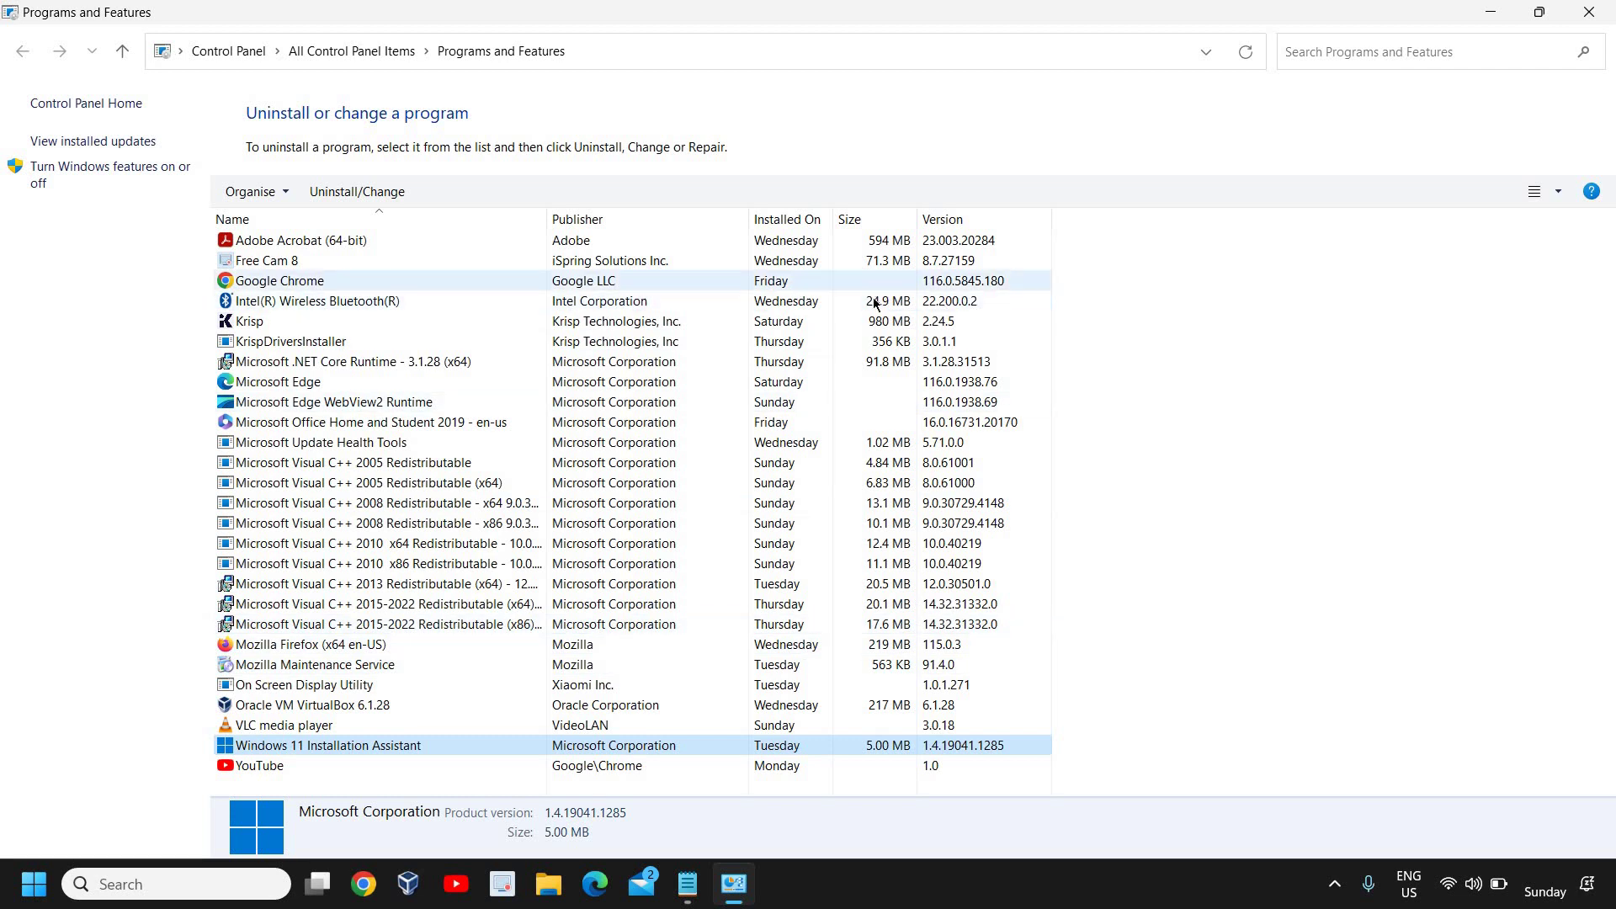
pyautogui.click(894, 242)
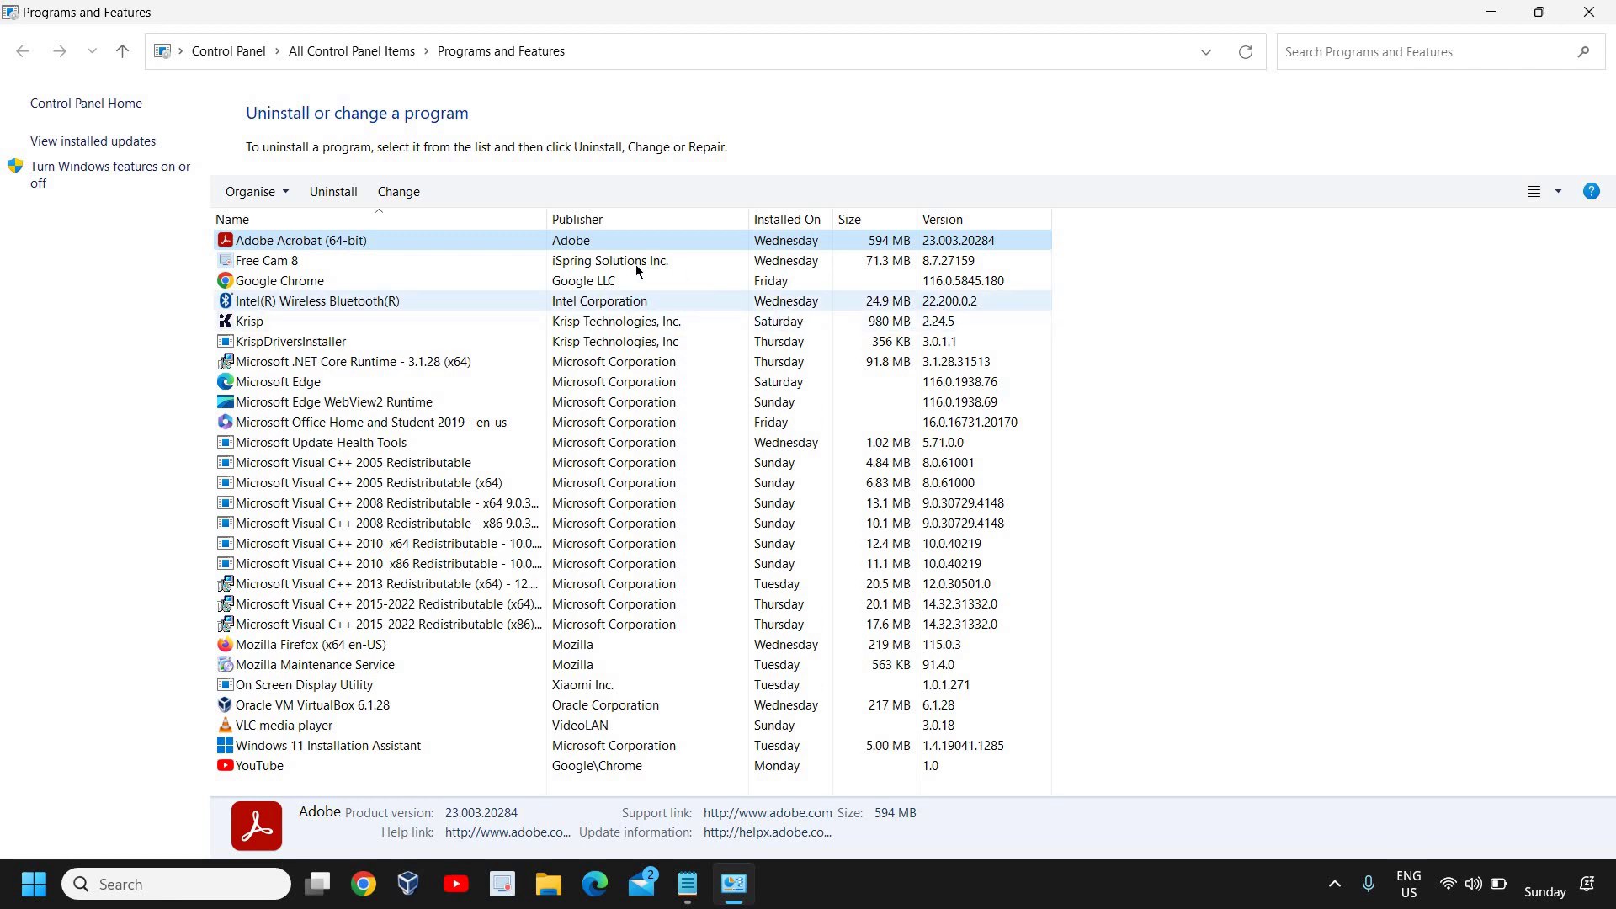
pyautogui.rightClick(608, 325)
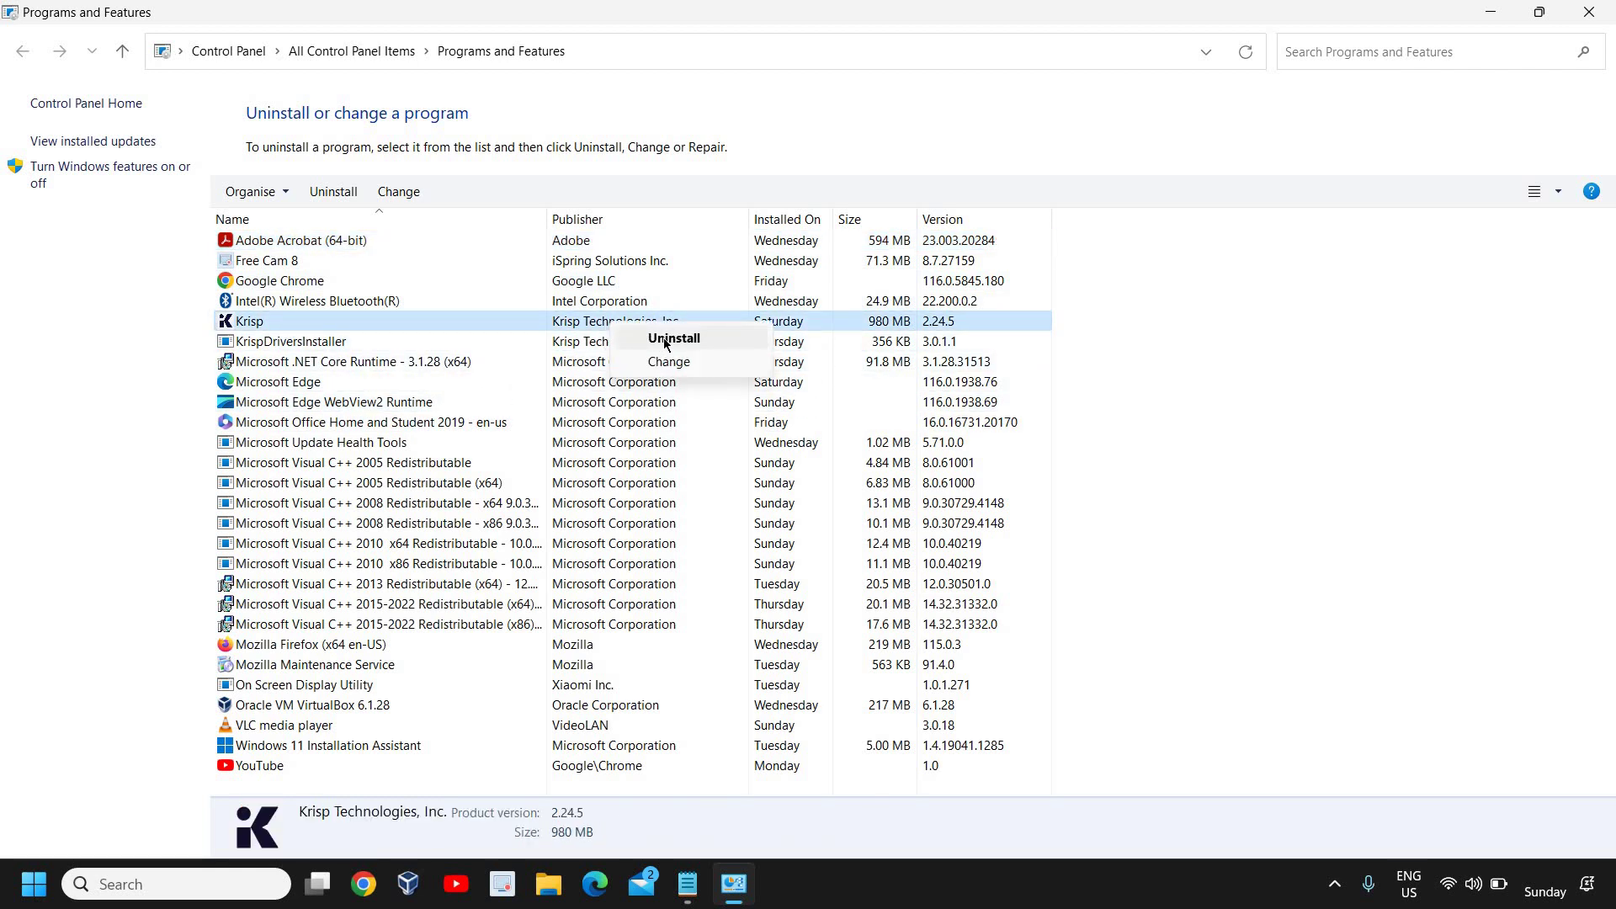
pyautogui.press('Escape')
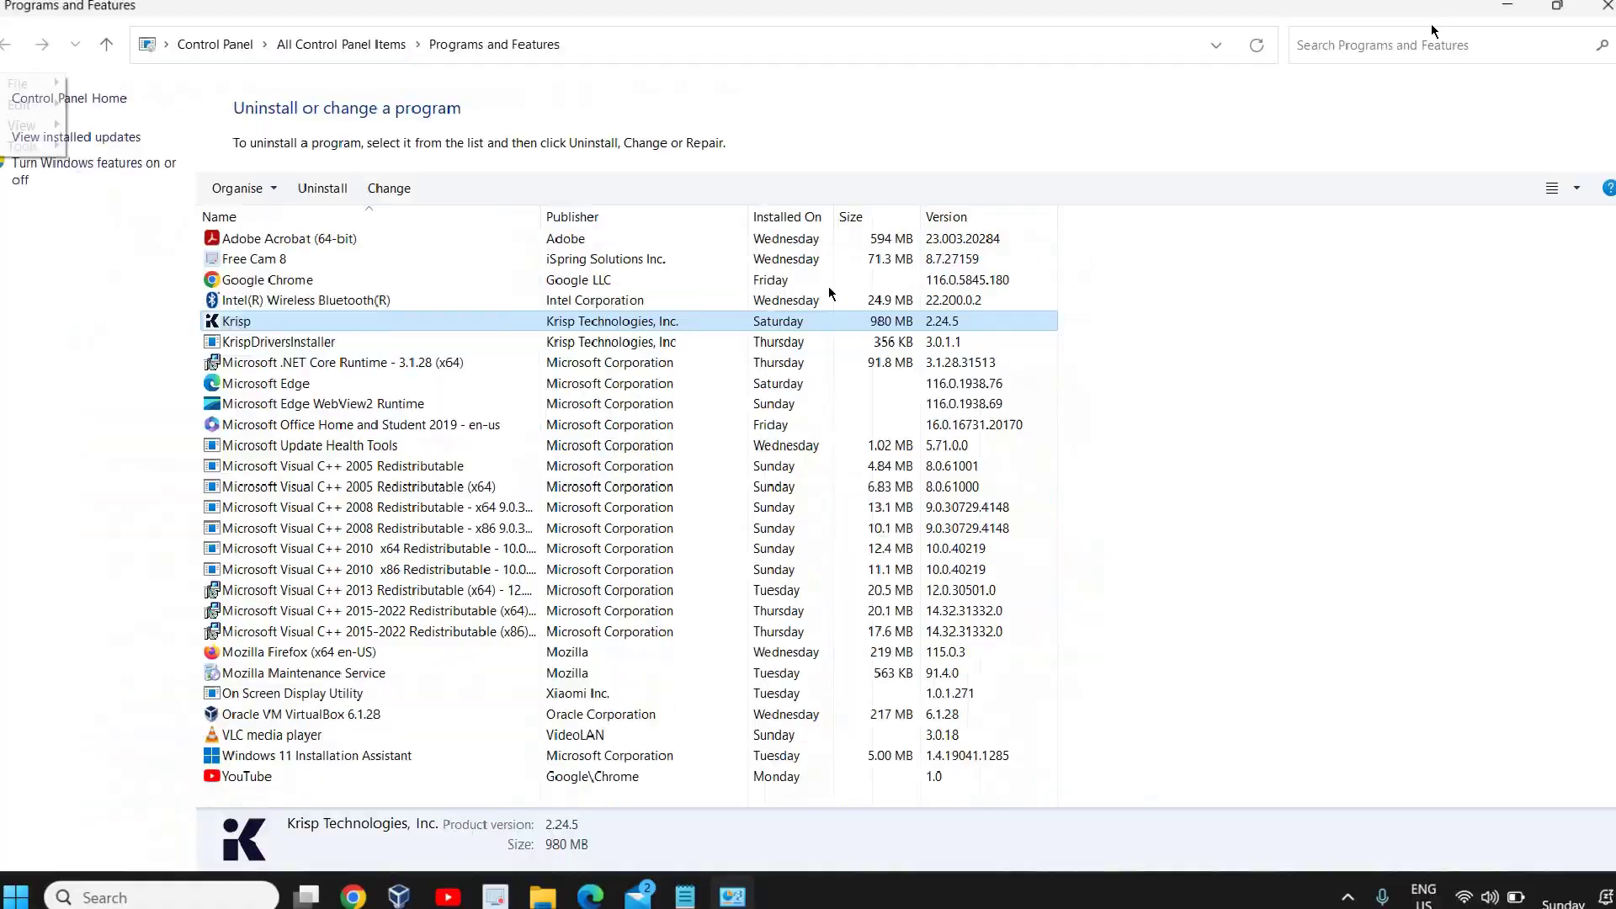
pyautogui.hotkey('alt', 'f')
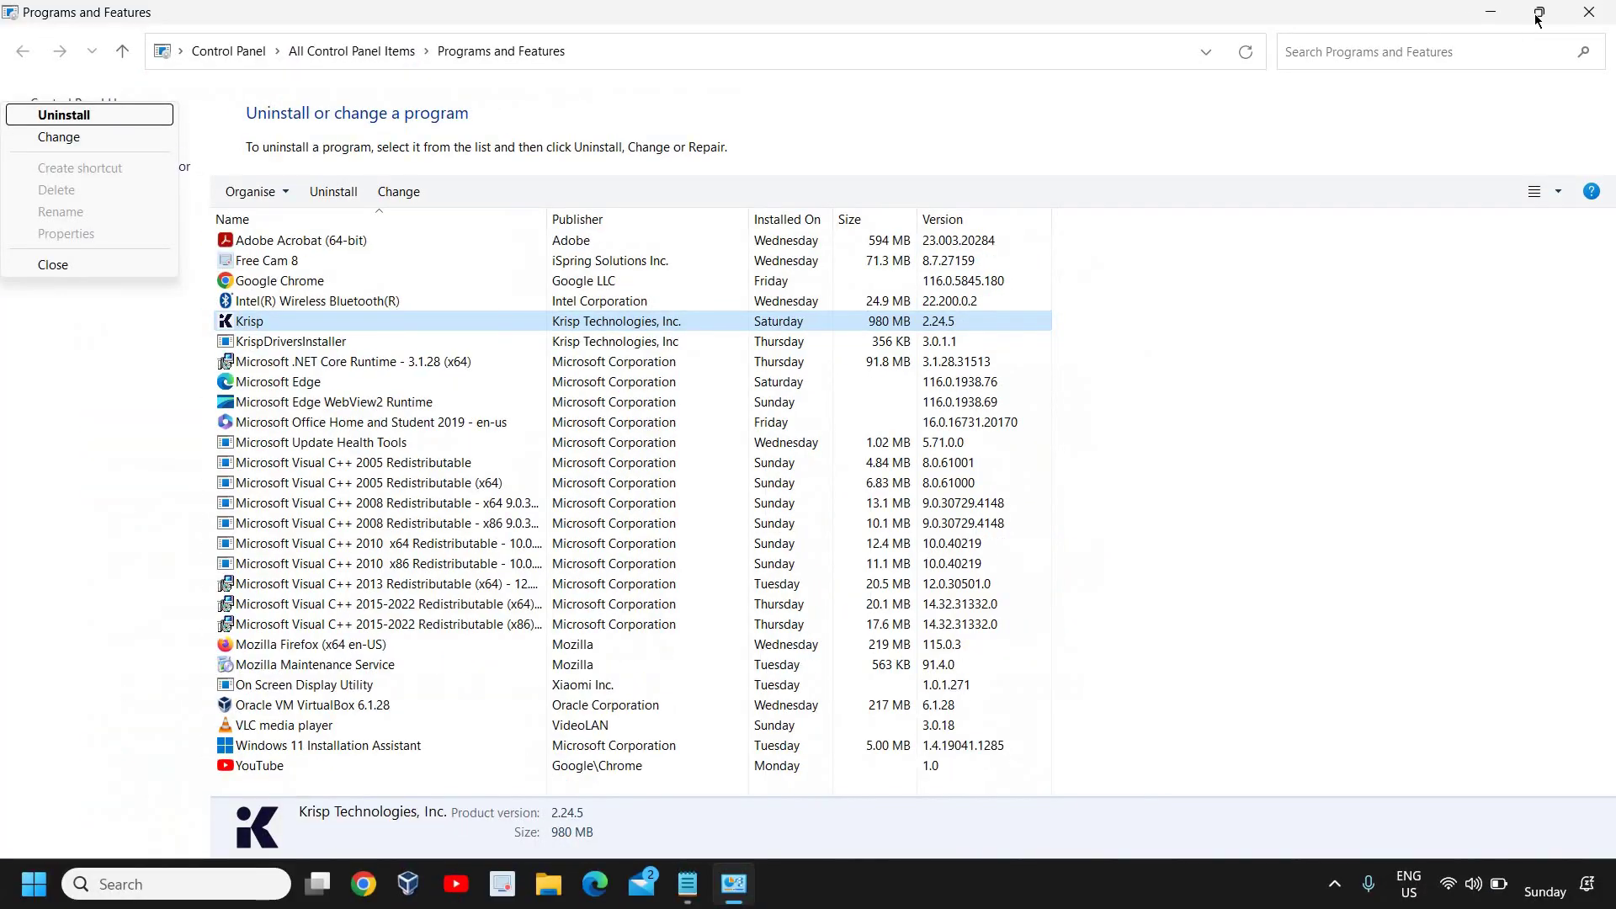
pyautogui.click(1590, 12)
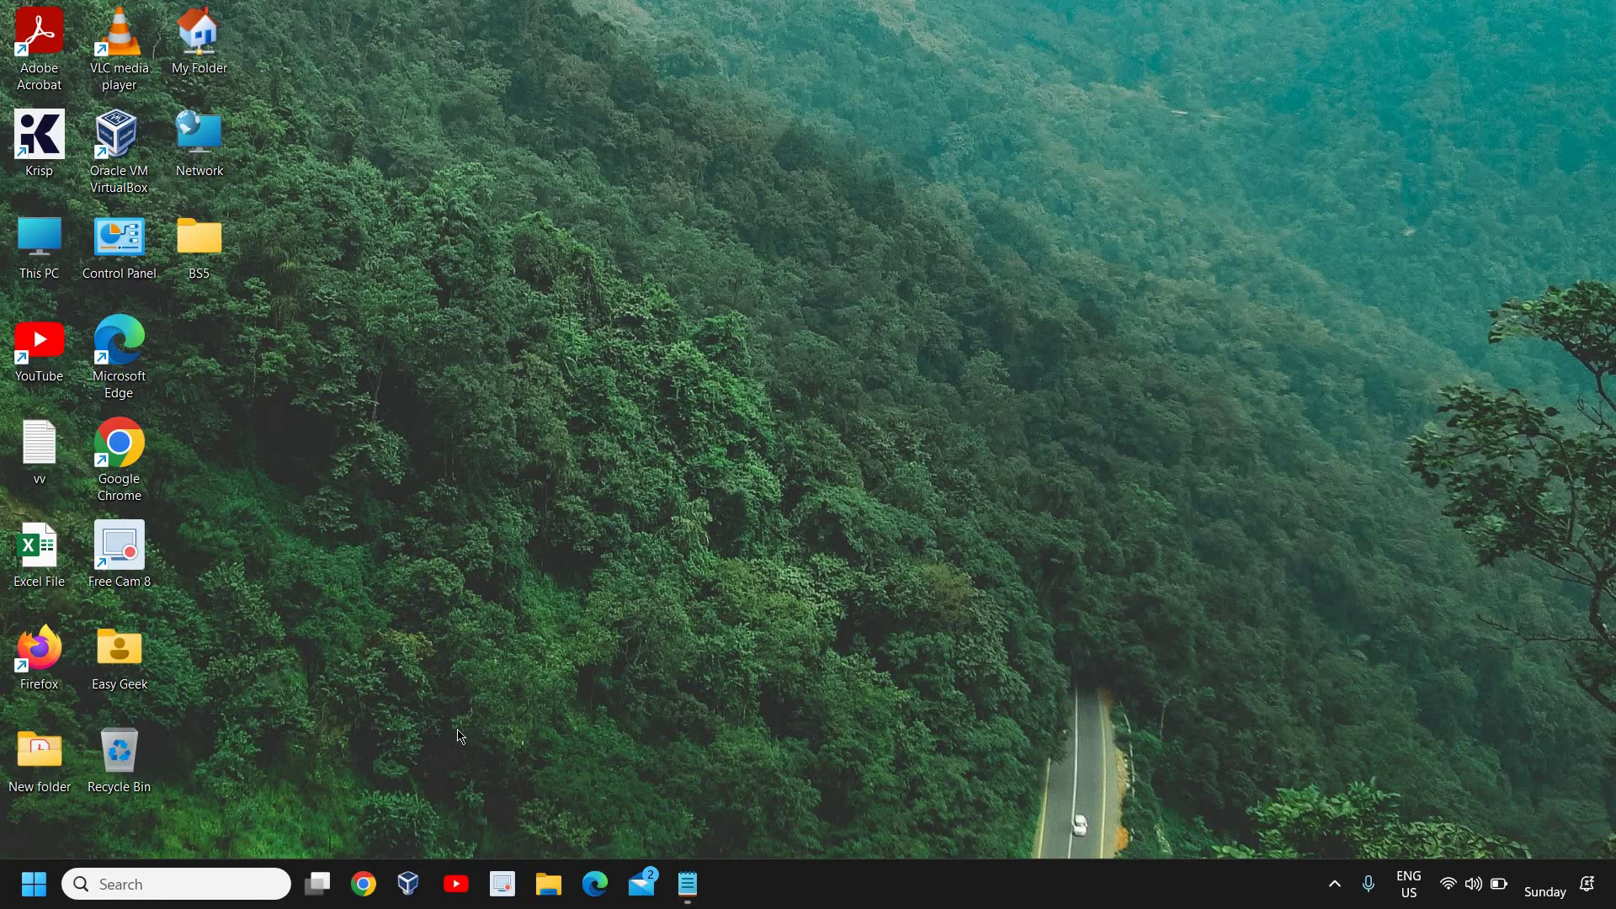
# Open File Explorer and browse the Documents, Pictures, Downloads and Desktop folders
pyautogui.click(168, 884)
pyautogui.write('file')
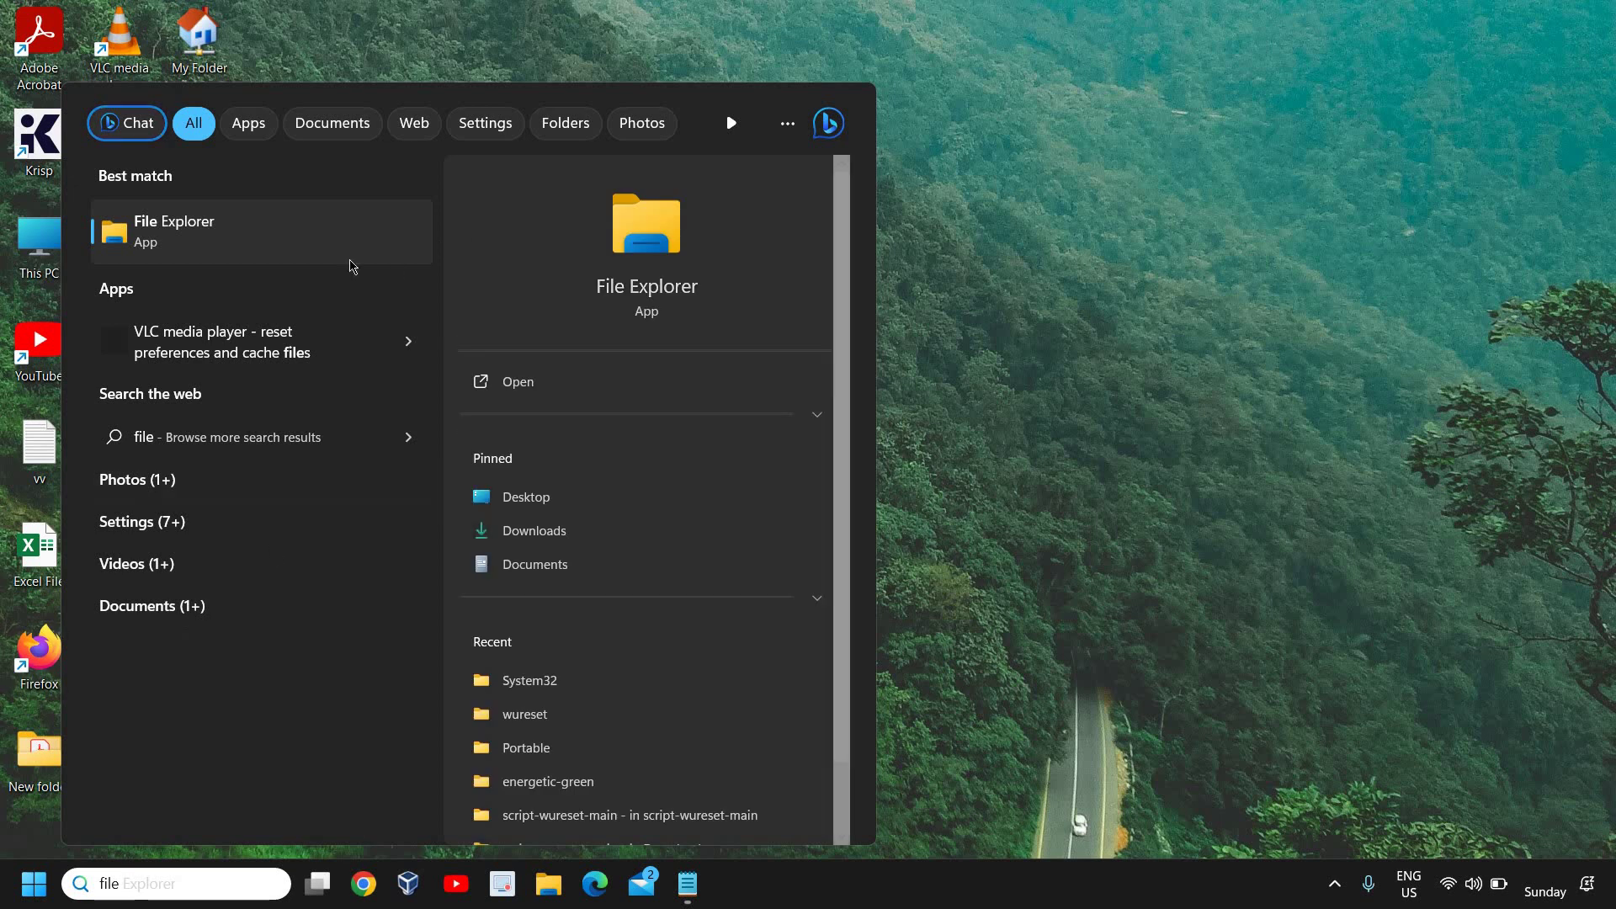
pyautogui.click(310, 245)
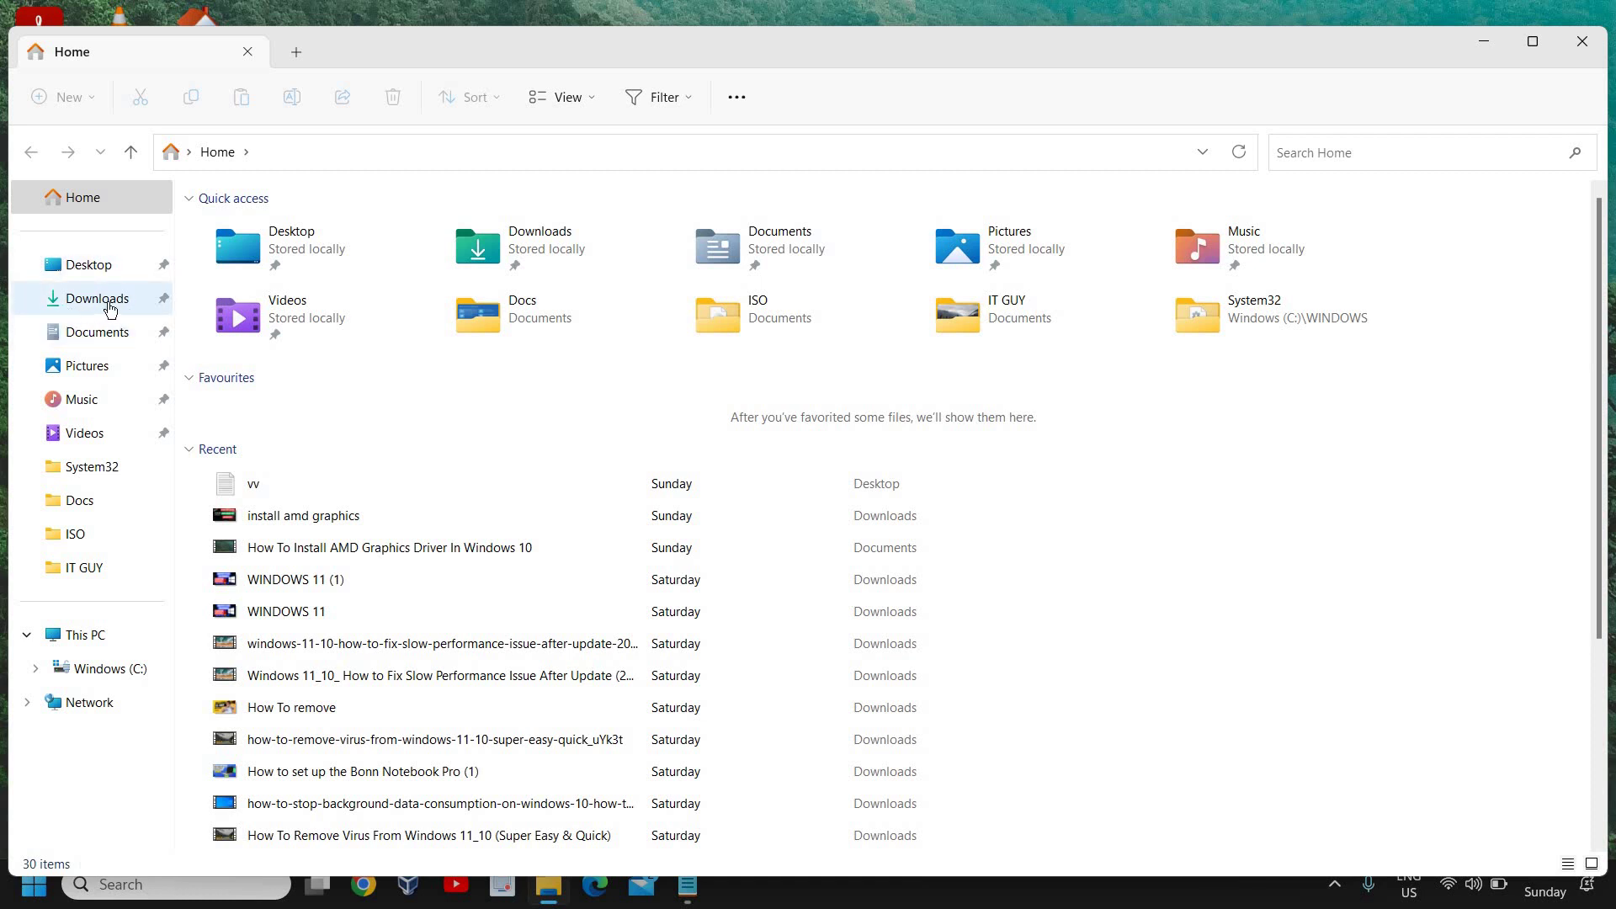
pyautogui.click(88, 333)
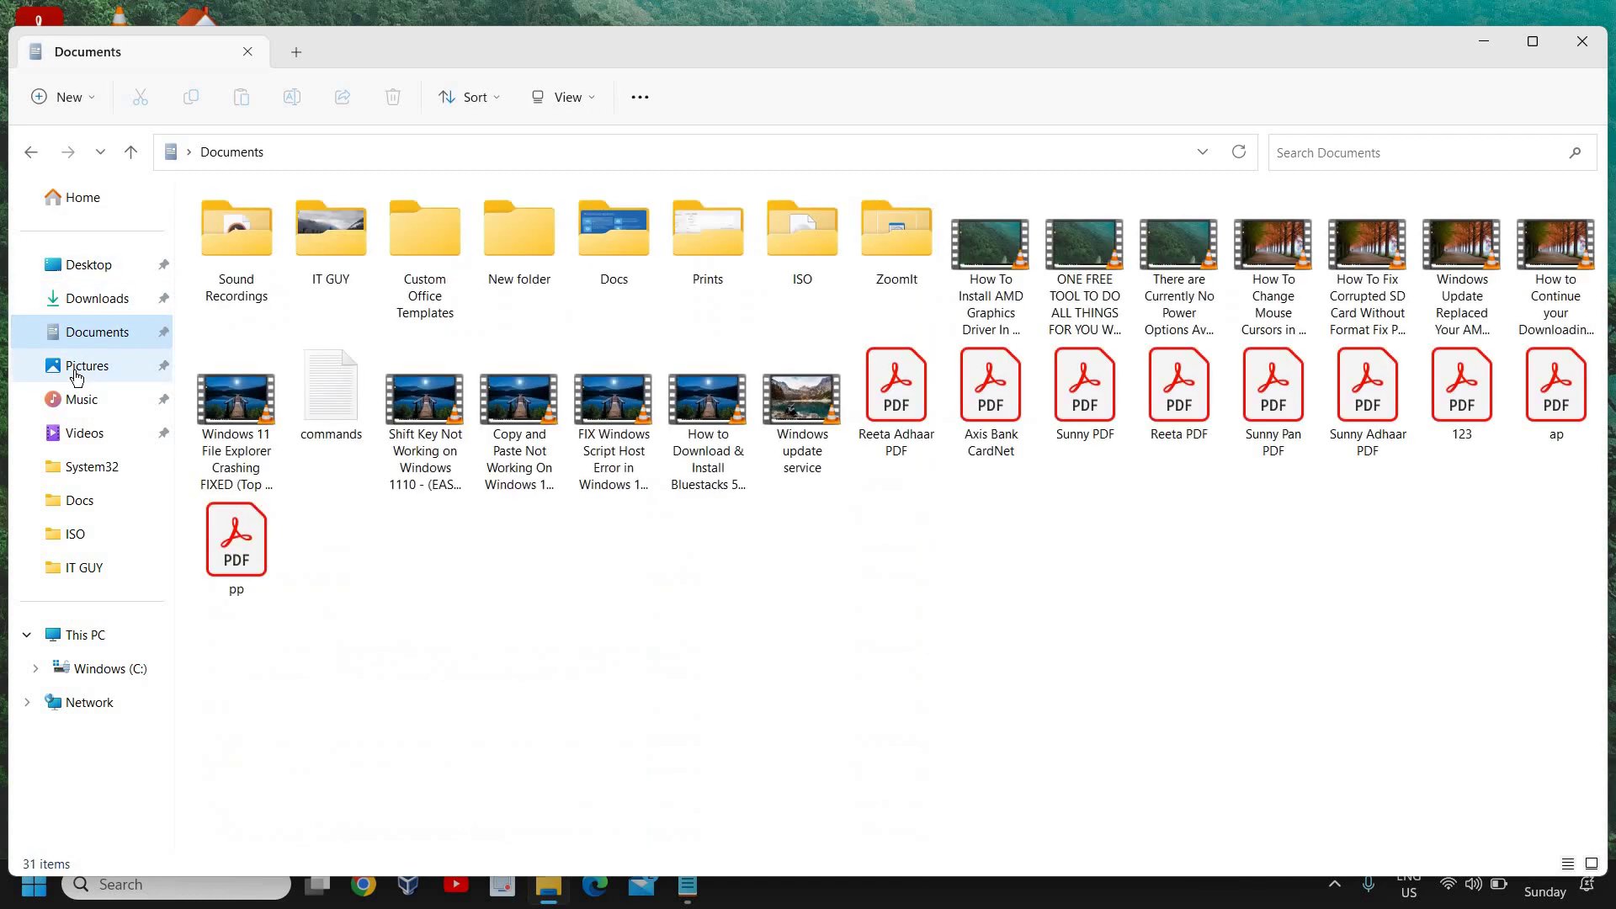
pyautogui.click(82, 366)
pyautogui.click(97, 299)
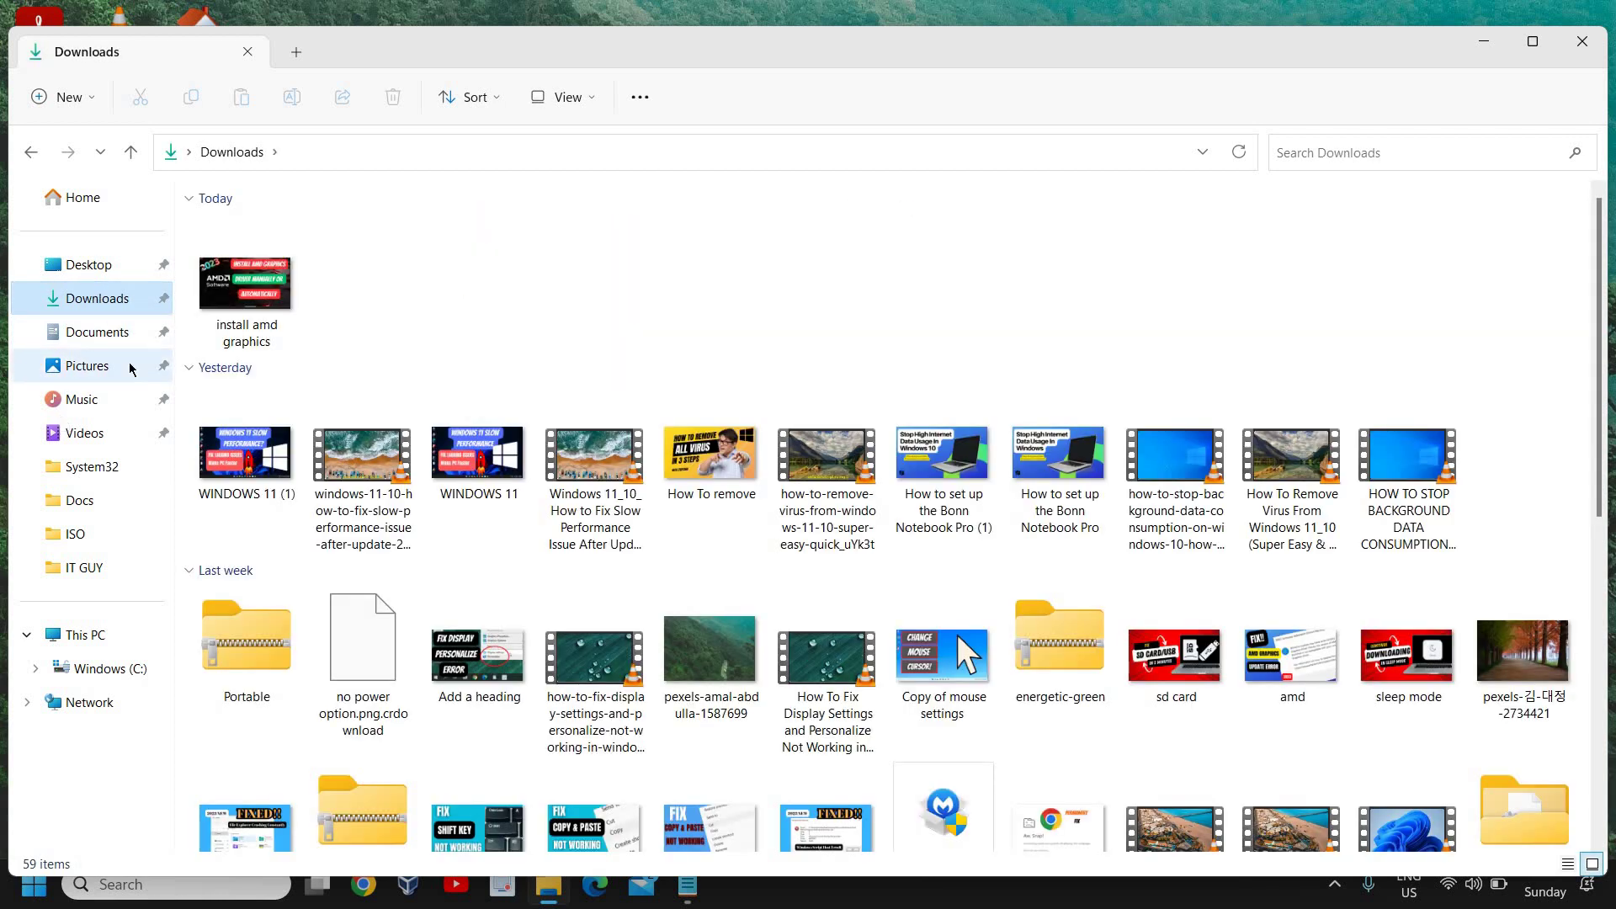
pyautogui.click(99, 266)
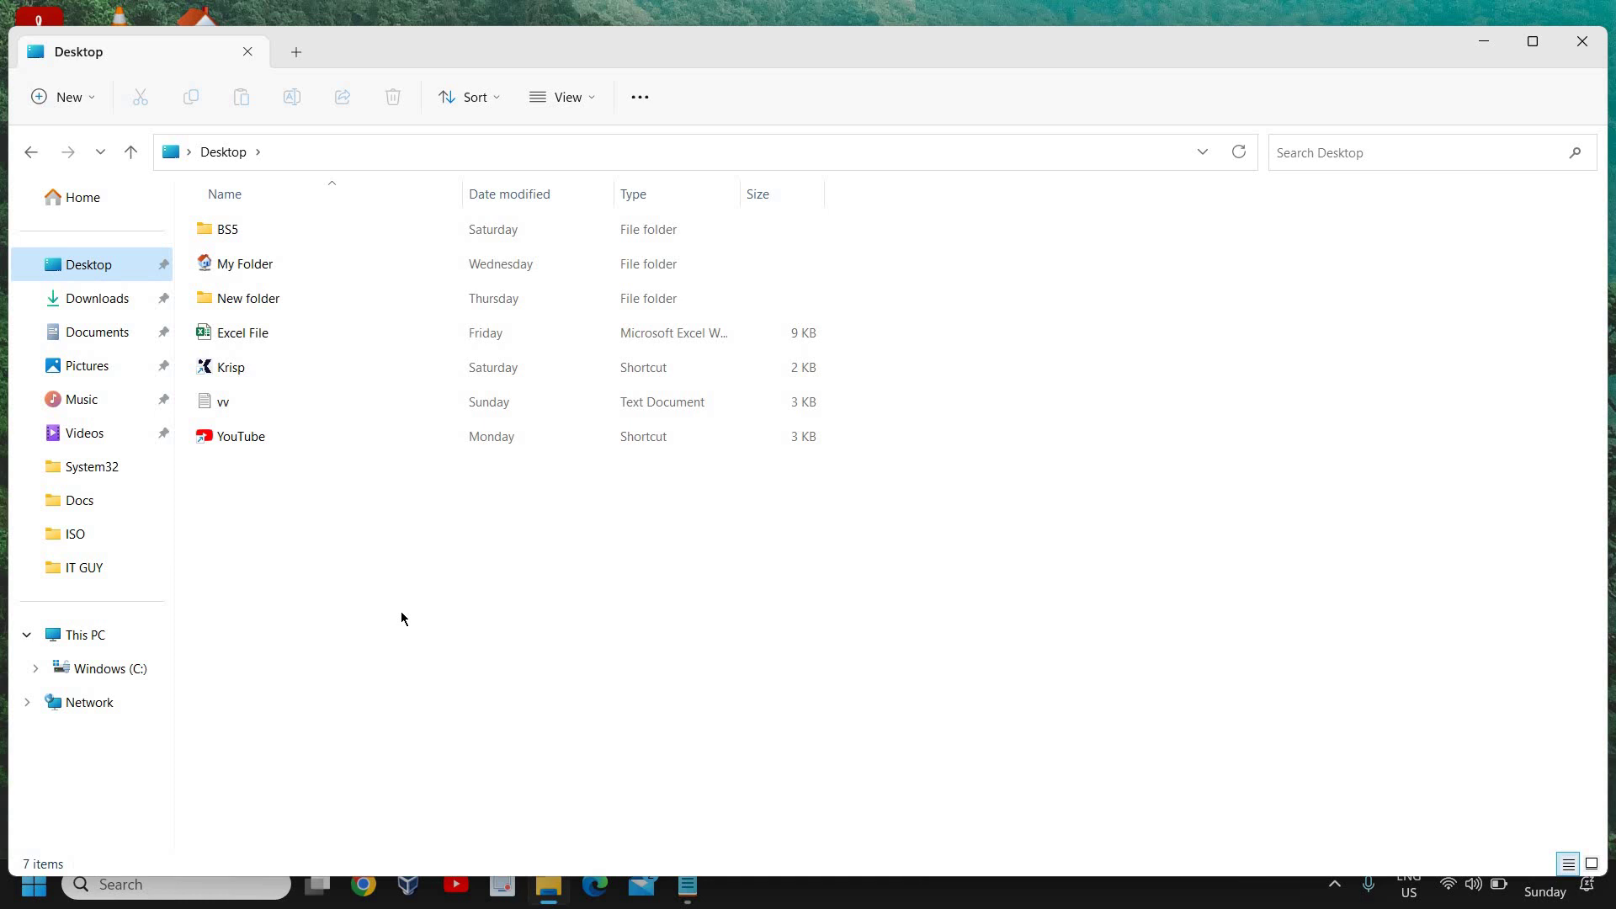
pyautogui.click(131, 302)
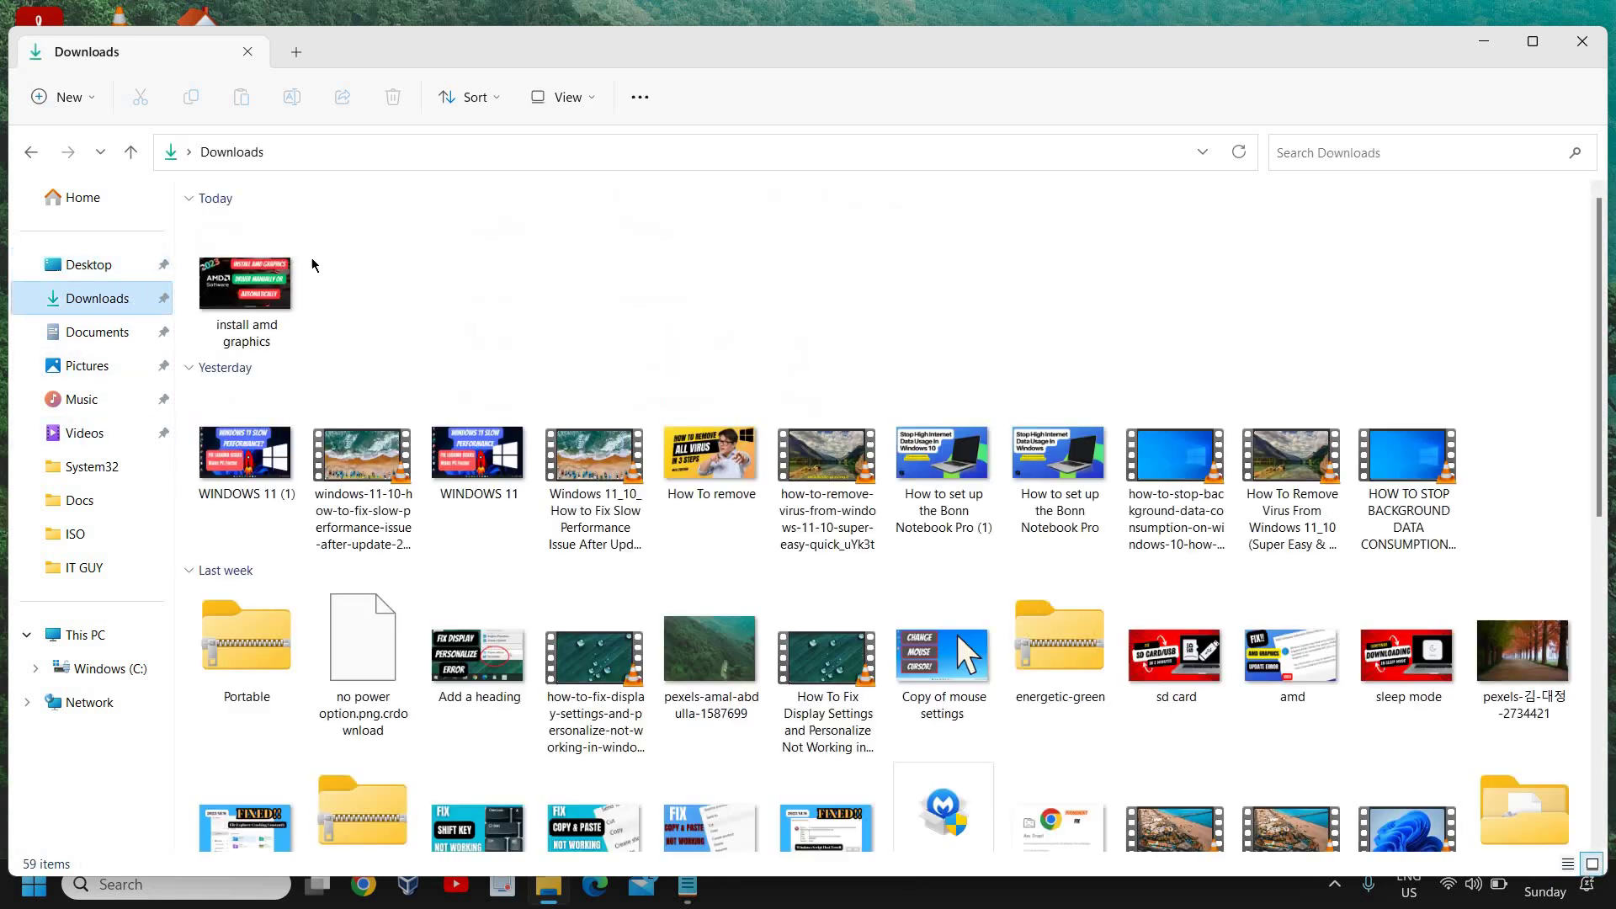
# Sort Downloads by size, then confirm the Recycle Bin is empty
pyautogui.rightClick(810, 239)
pyautogui.moveTo(873, 293)
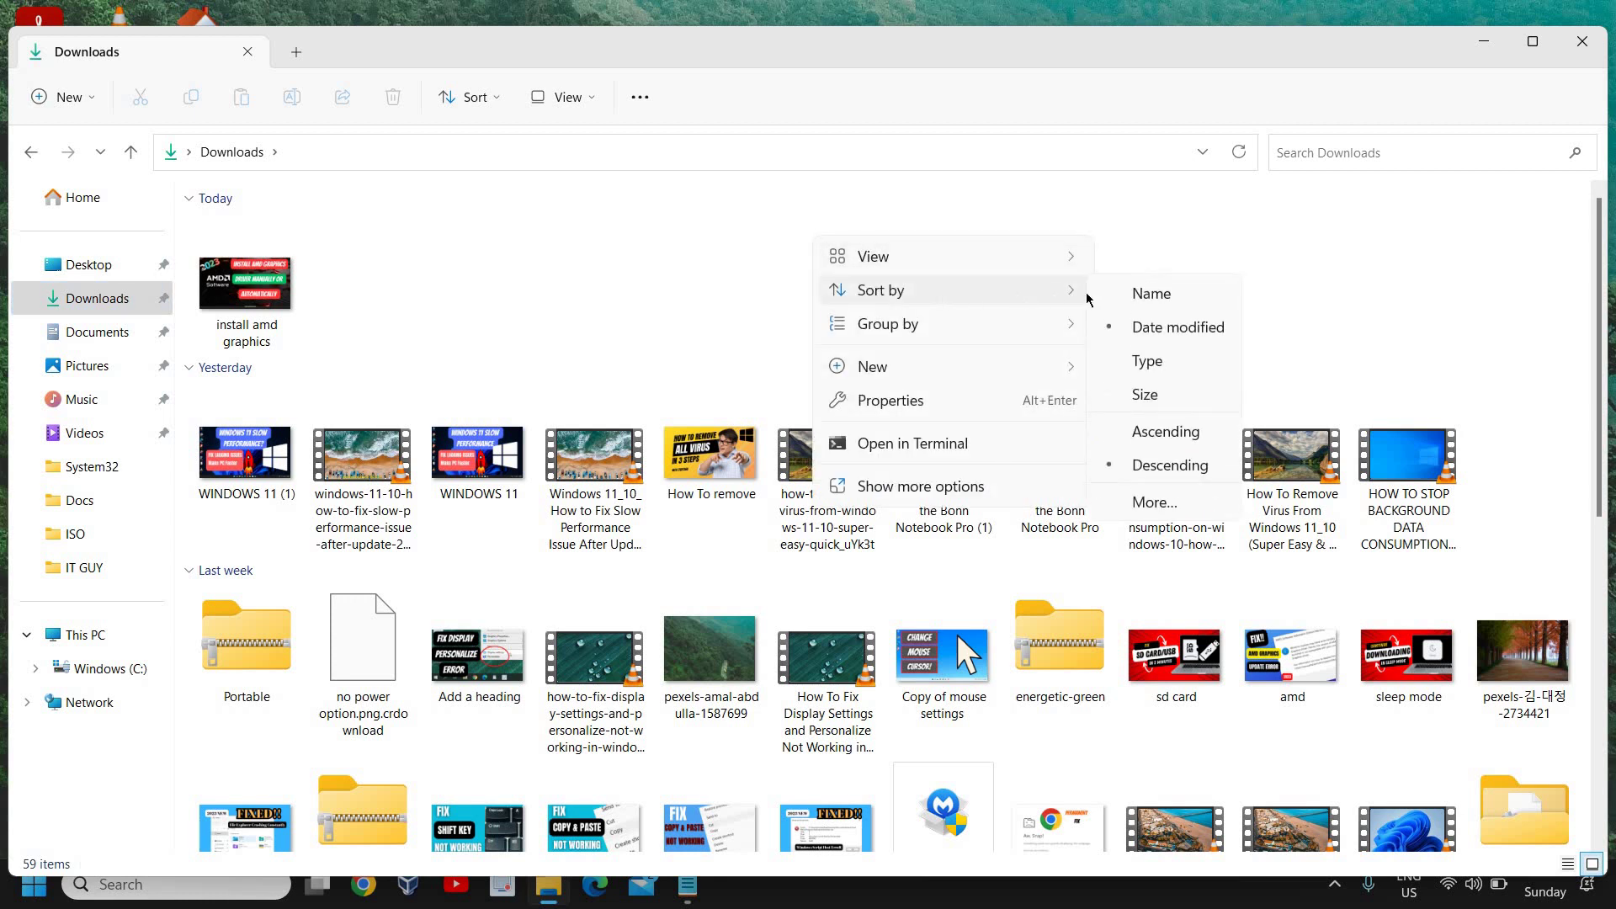
pyautogui.click(1145, 396)
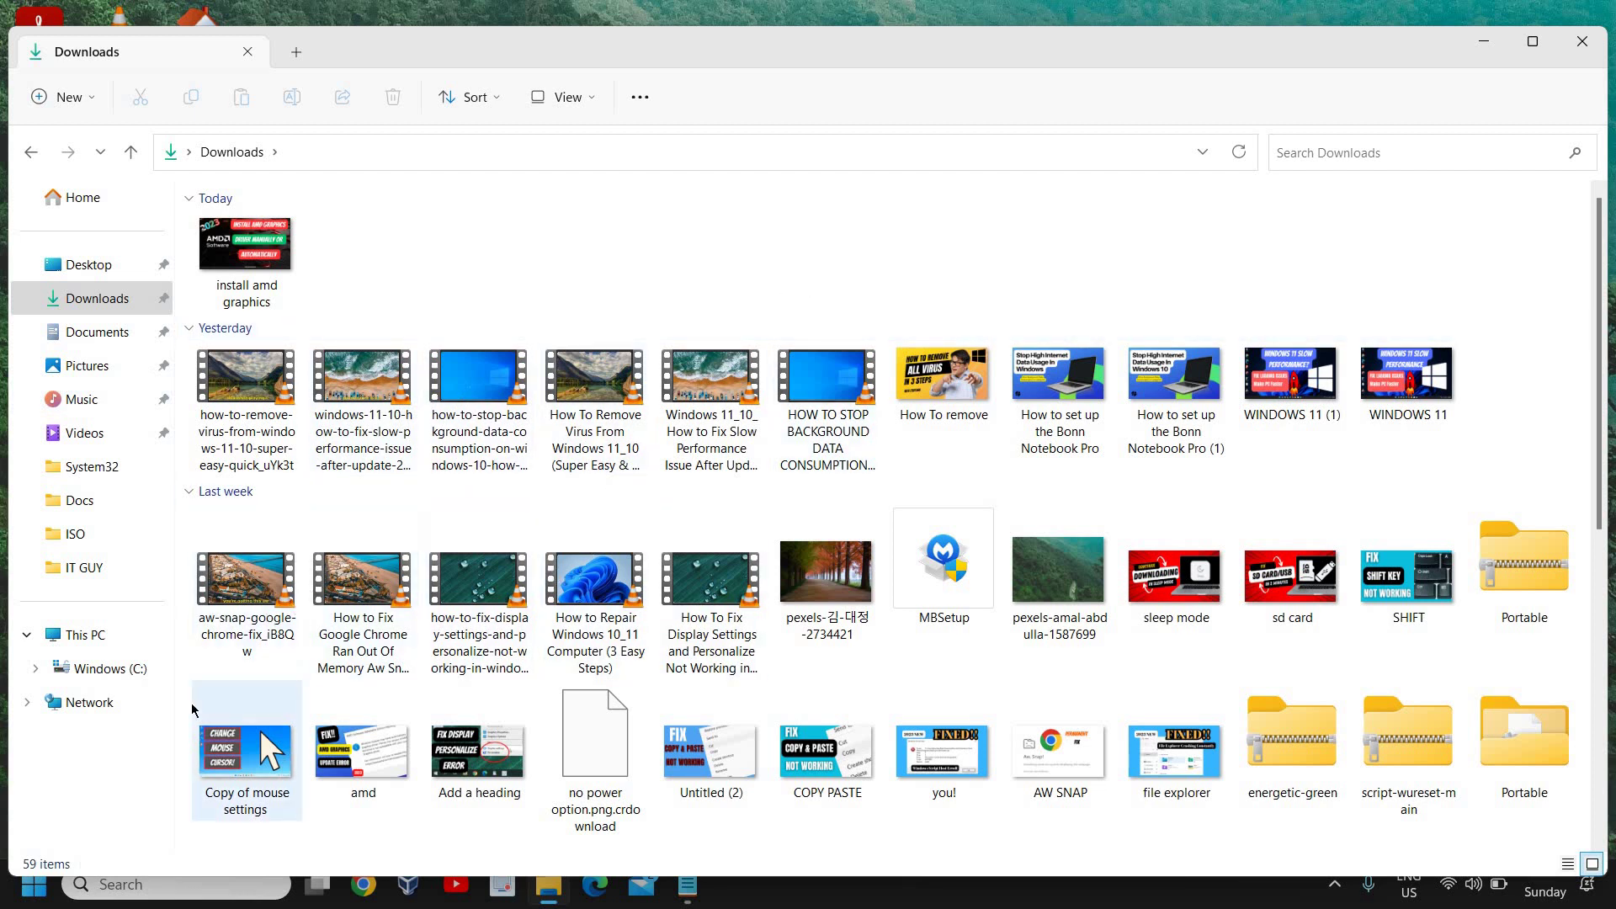
pyautogui.click(1582, 40)
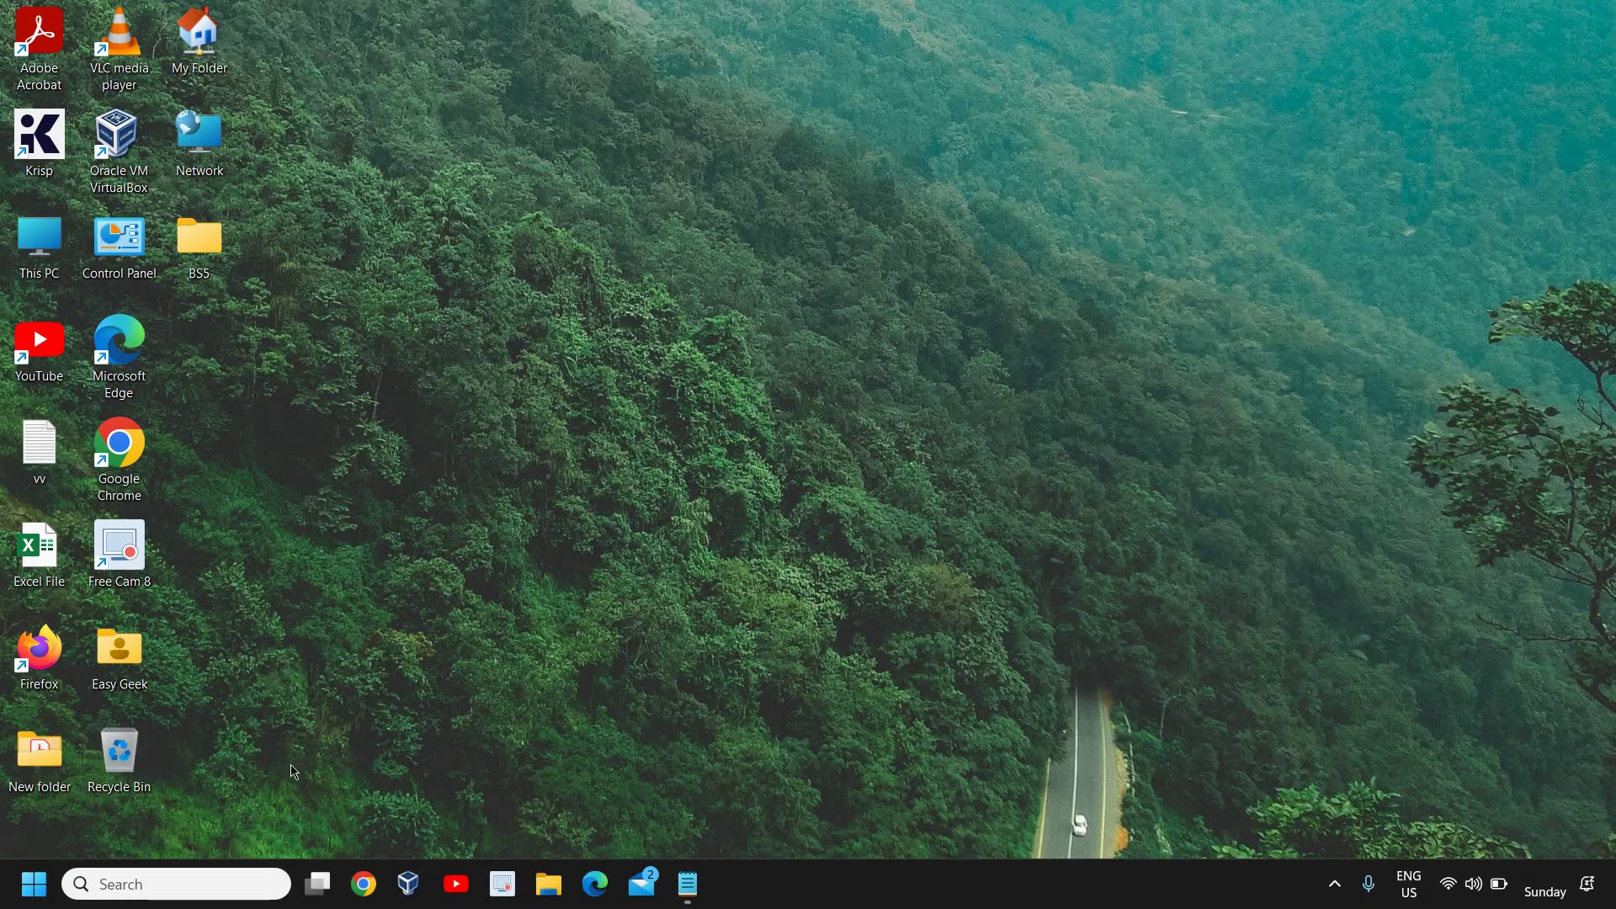
pyautogui.doubleClick(115, 749)
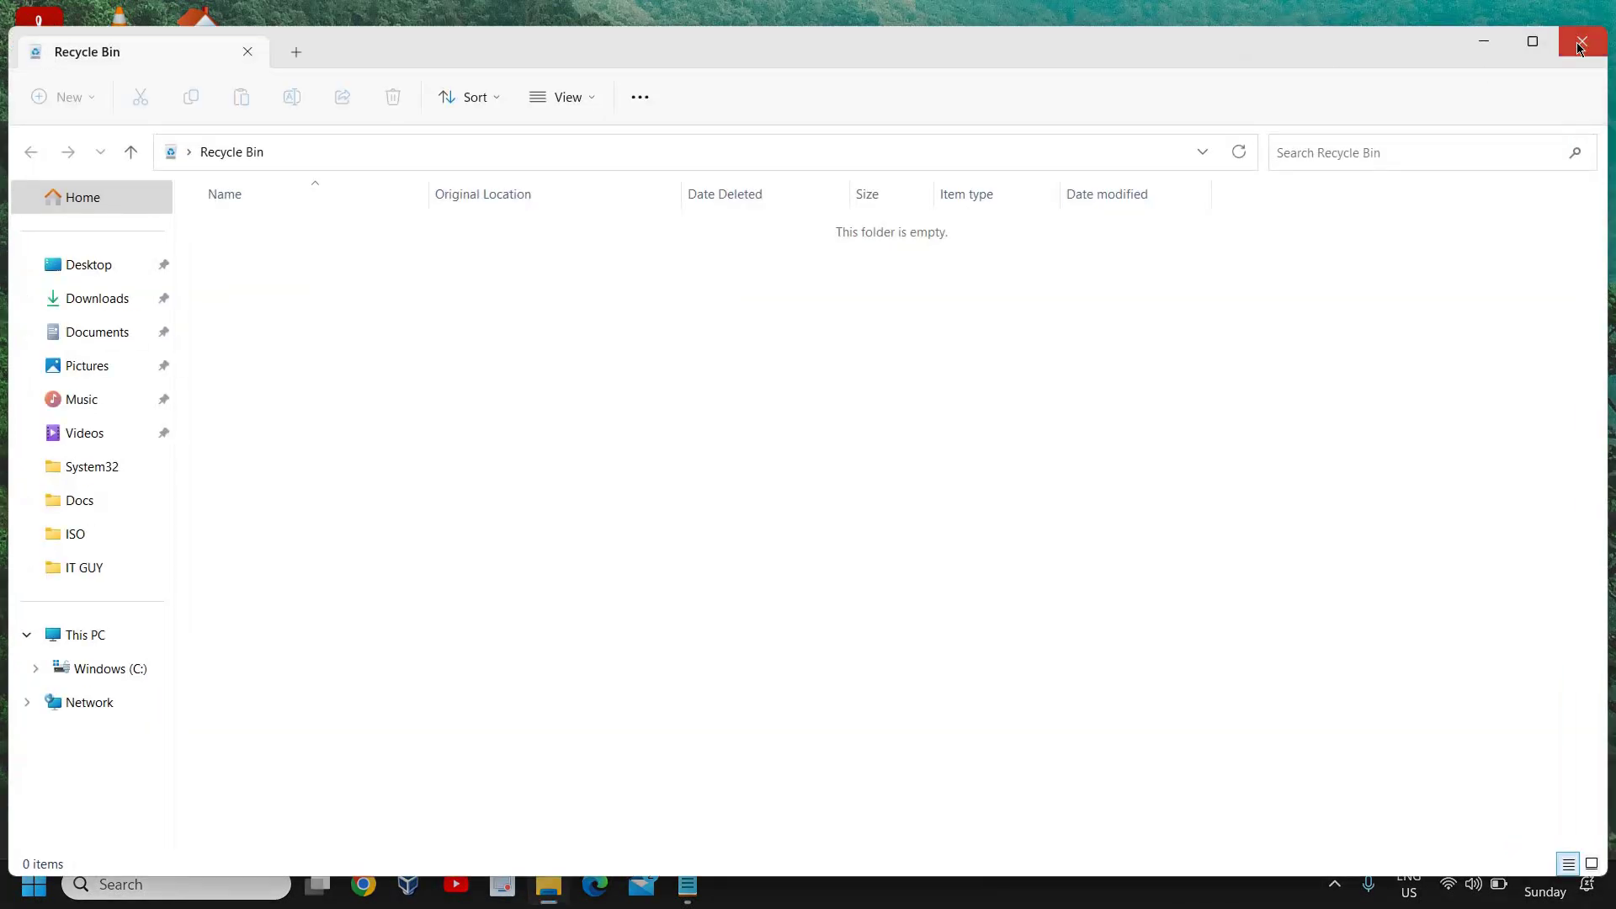
pyautogui.click(1563, 44)
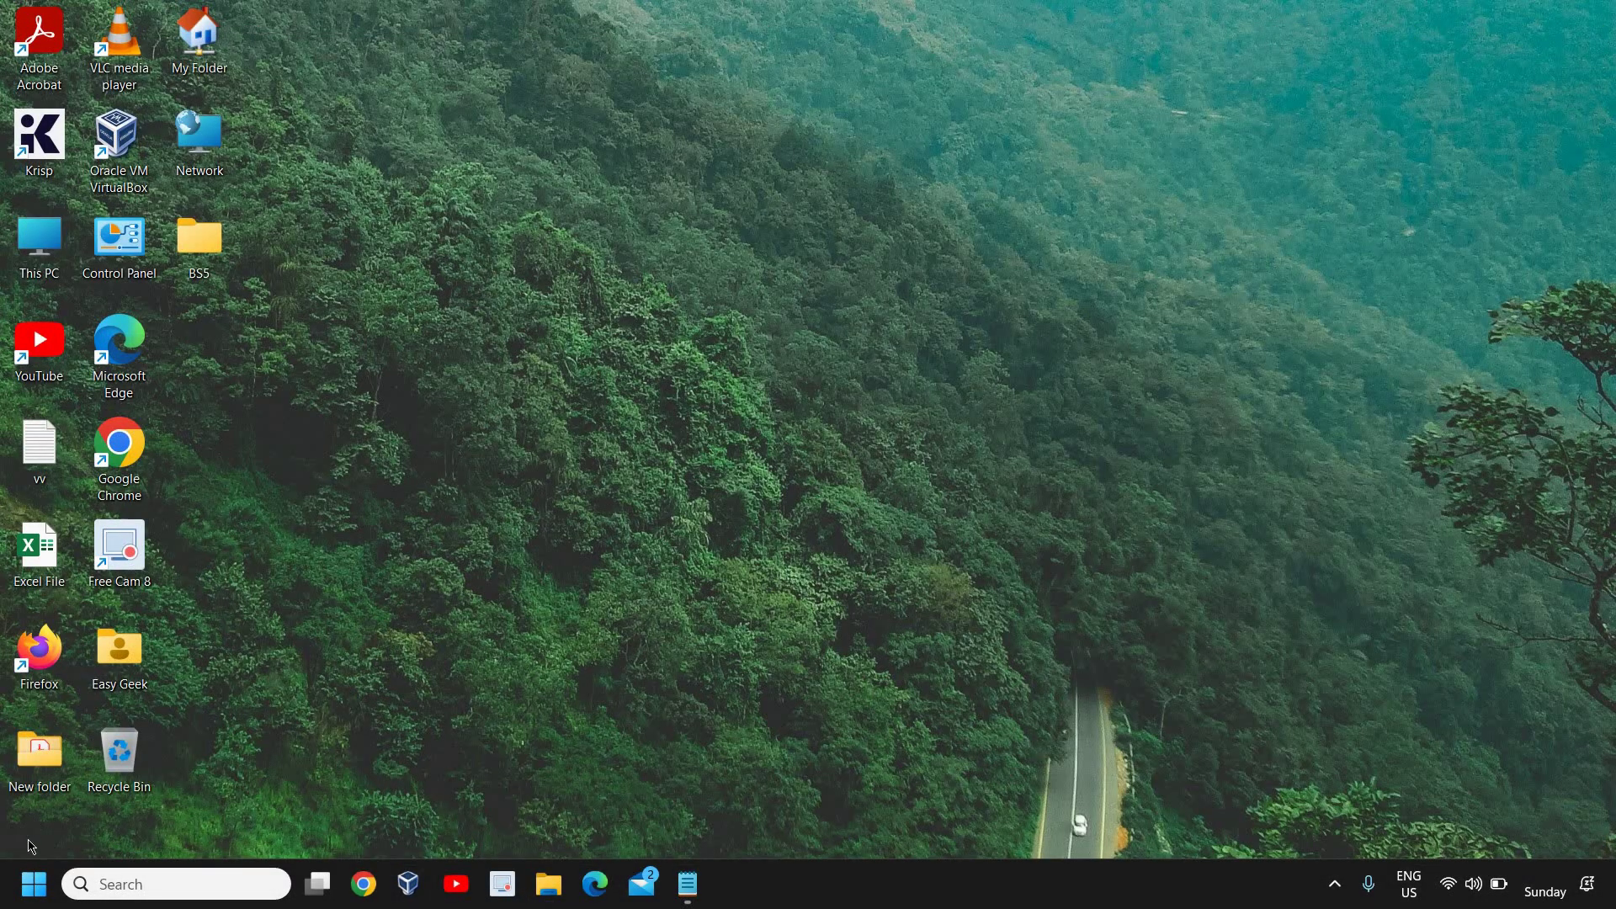
# Launch Disk Clean-up for drive C by running cleanmgr
pyautogui.rightClick(31, 895)
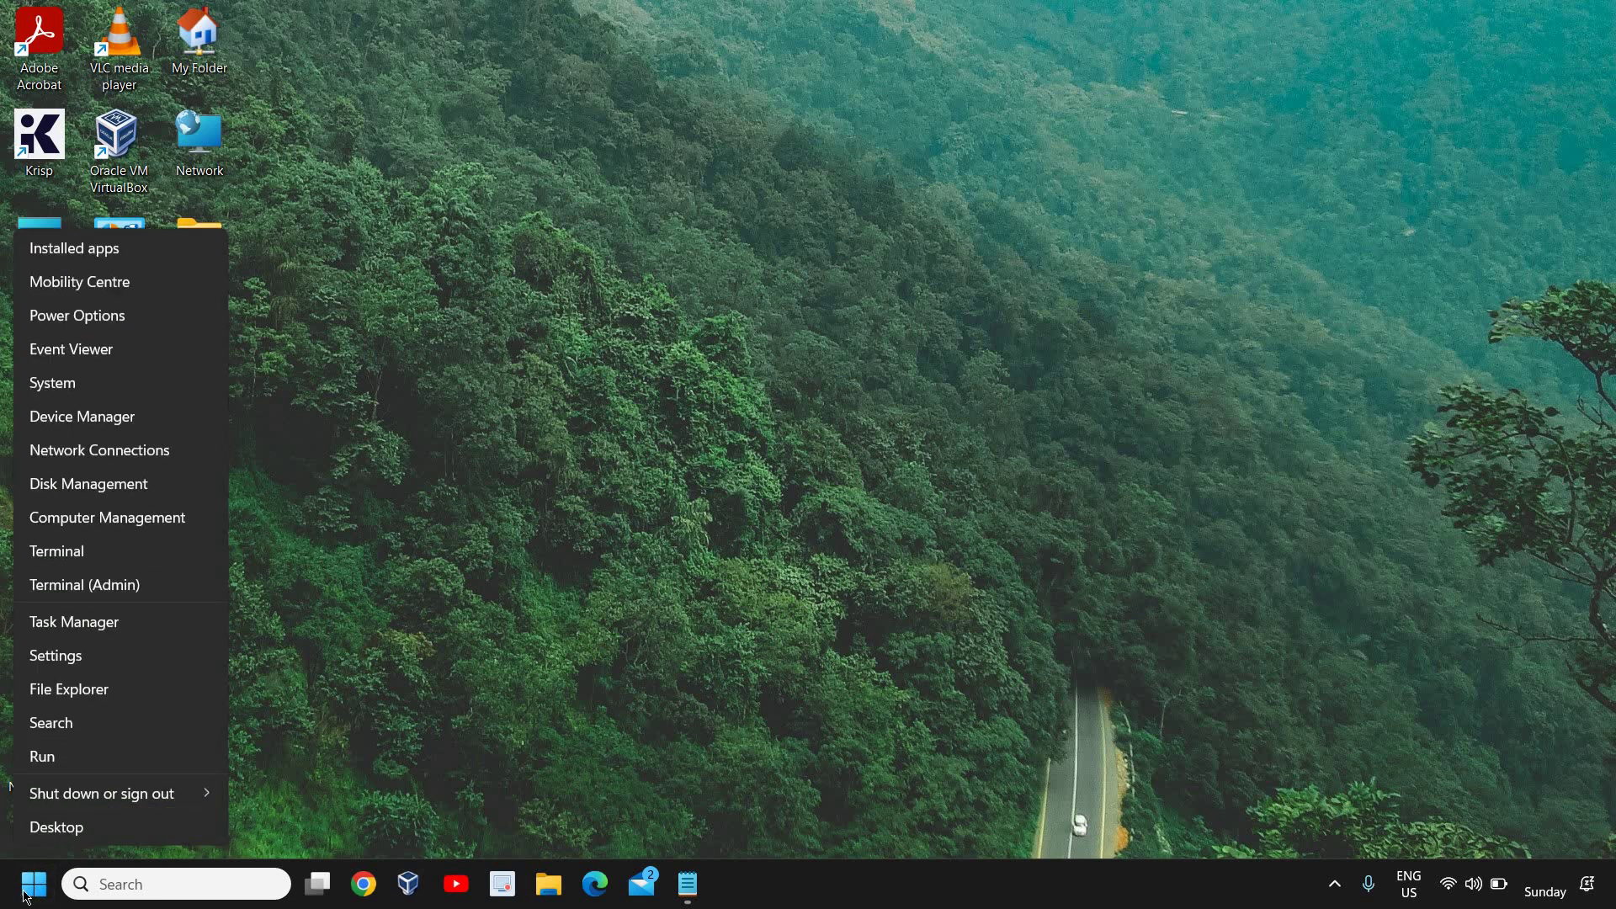
pyautogui.click(126, 758)
pyautogui.write('clea')
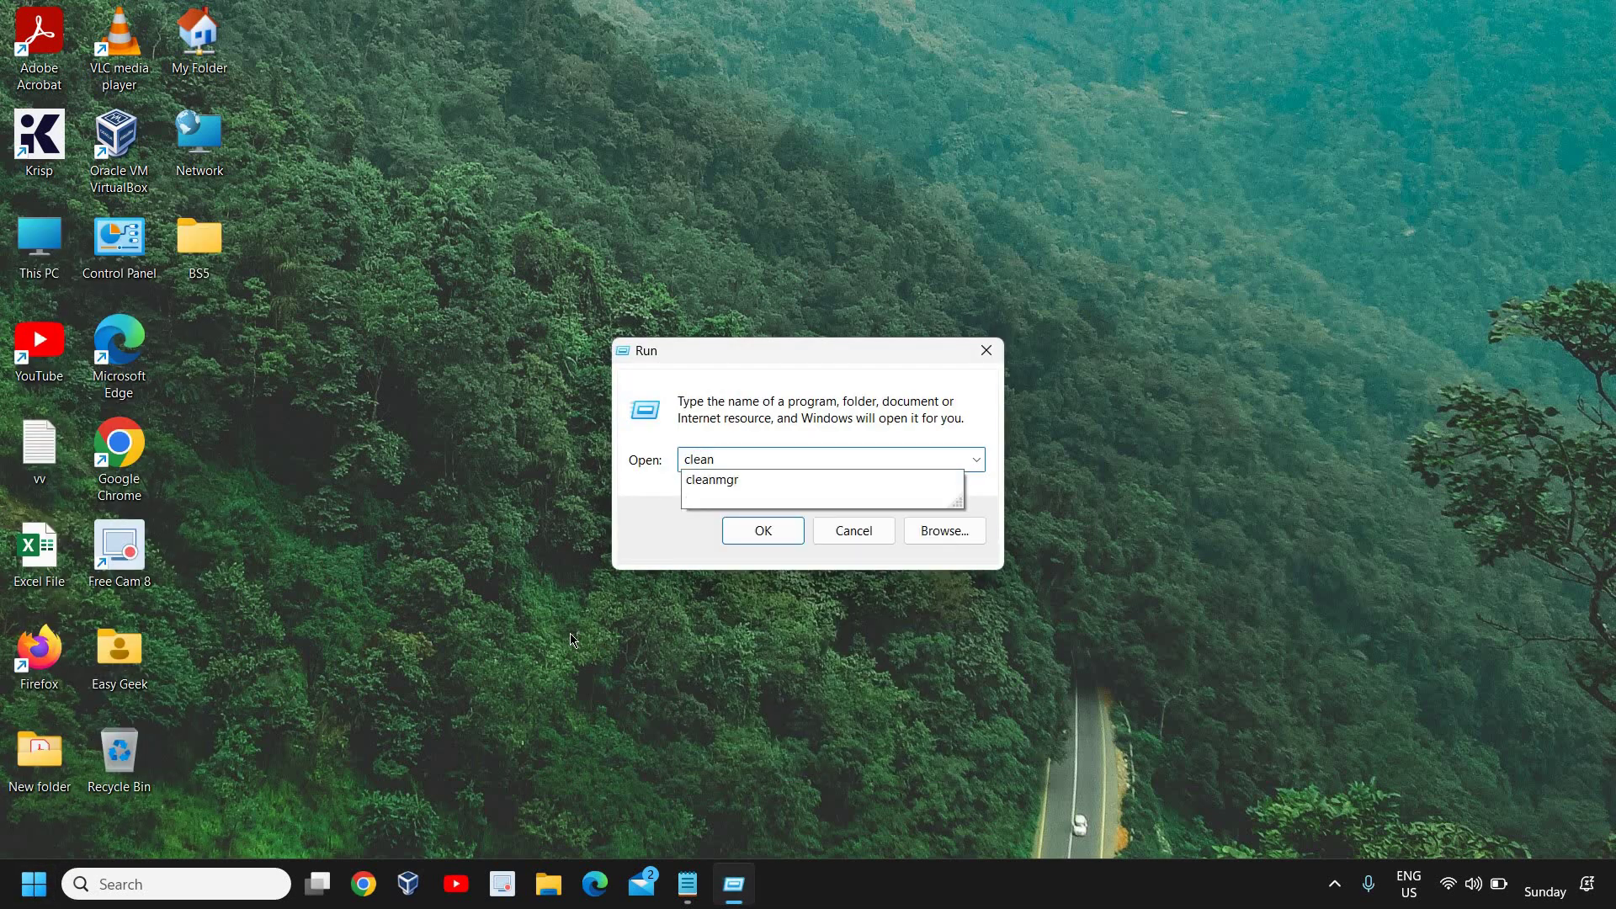
pyautogui.write('n')
pyautogui.press('Down')
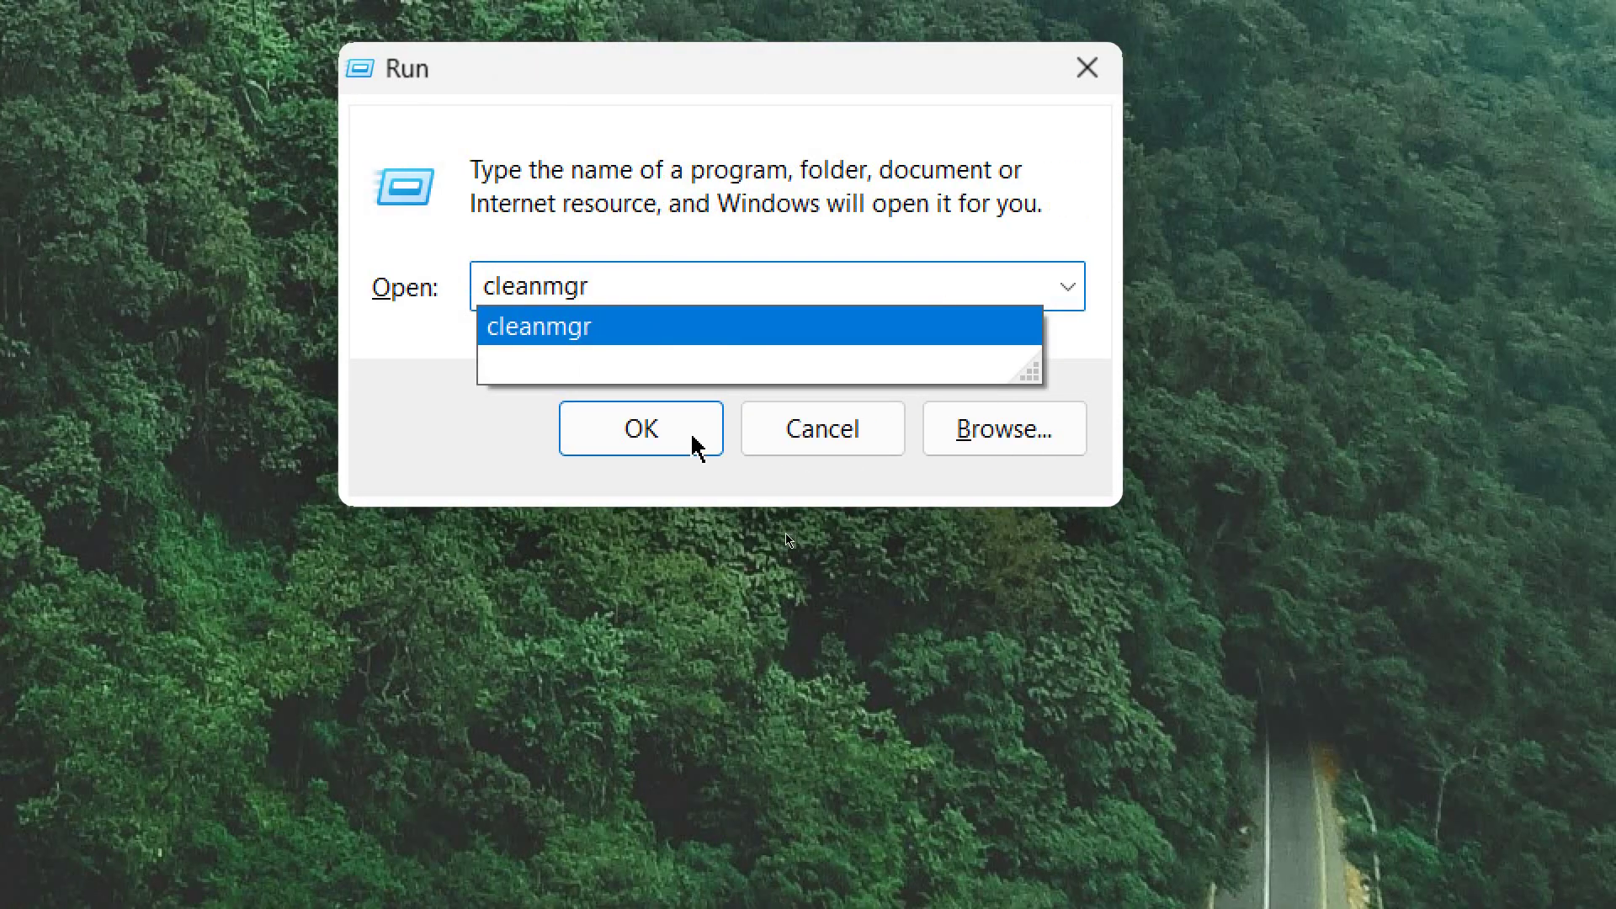
pyautogui.click(680, 433)
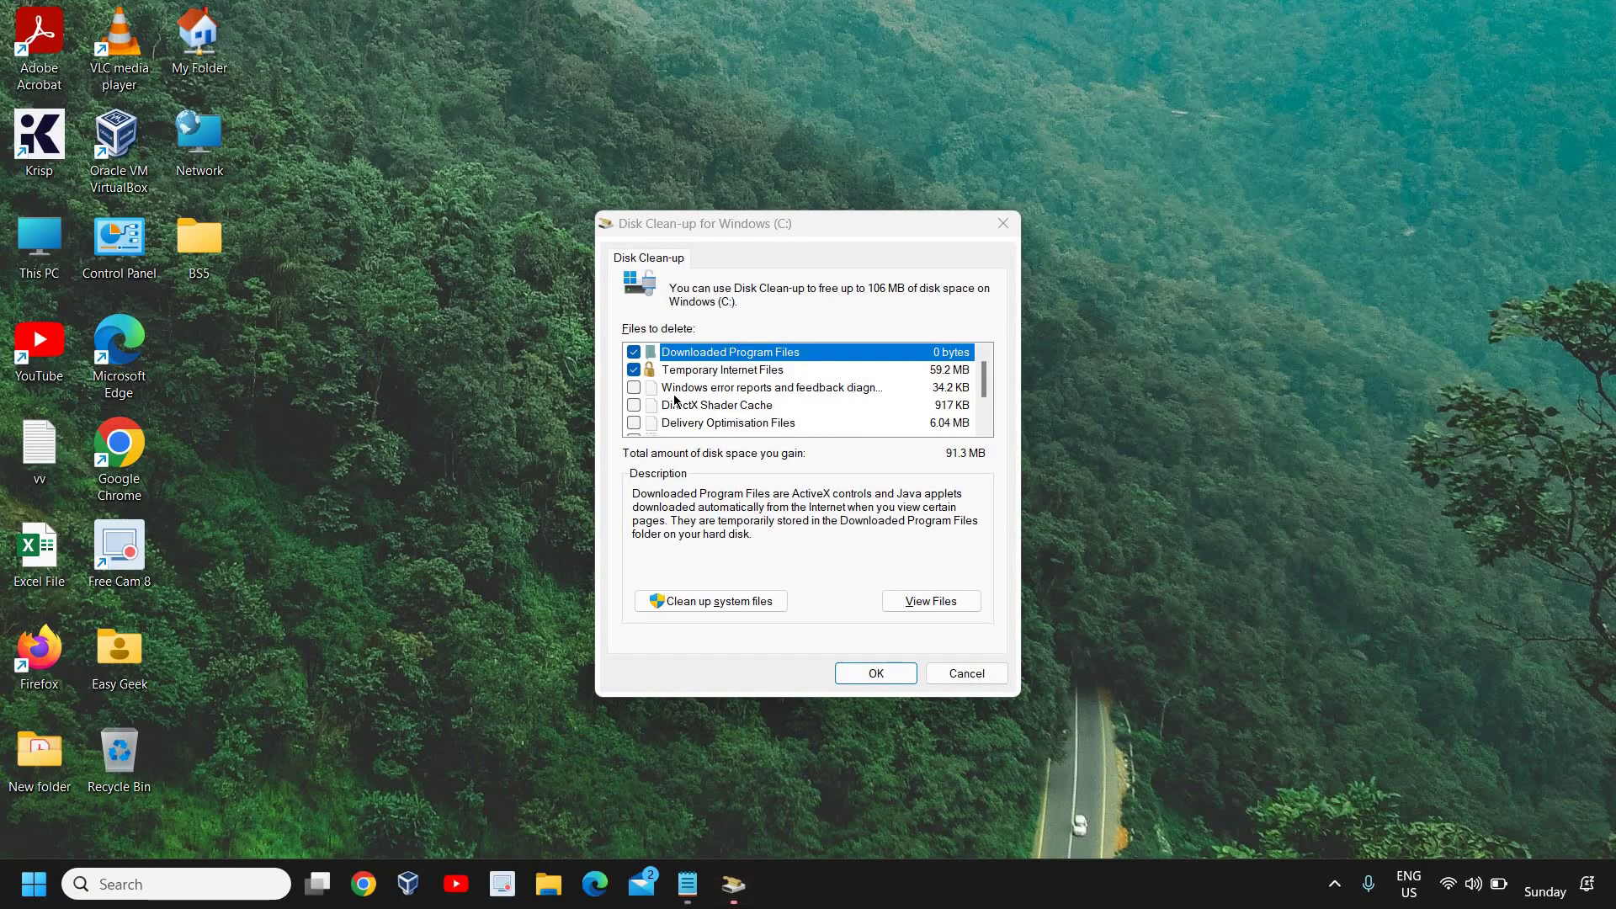
# Tick Windows error reports, DirectX Shader Cache, Recycle Bin and Temporary files, and delete them permanently
pyautogui.click(634, 405)
pyautogui.click(634, 423)
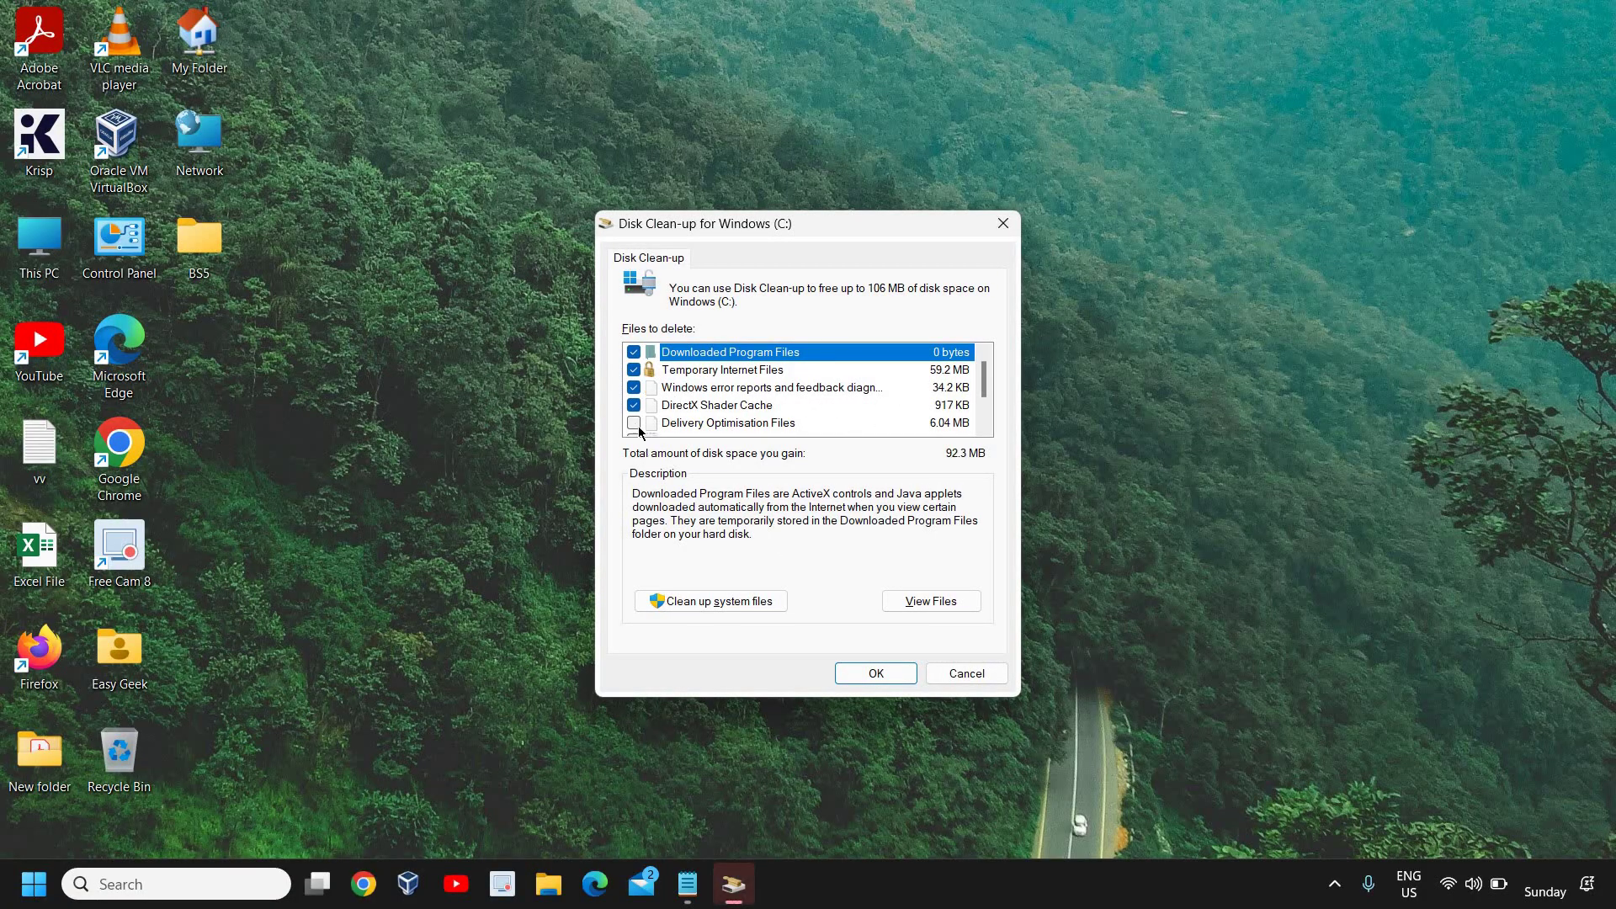
pyautogui.scroll(-1, 640, 394)
pyautogui.click(635, 388)
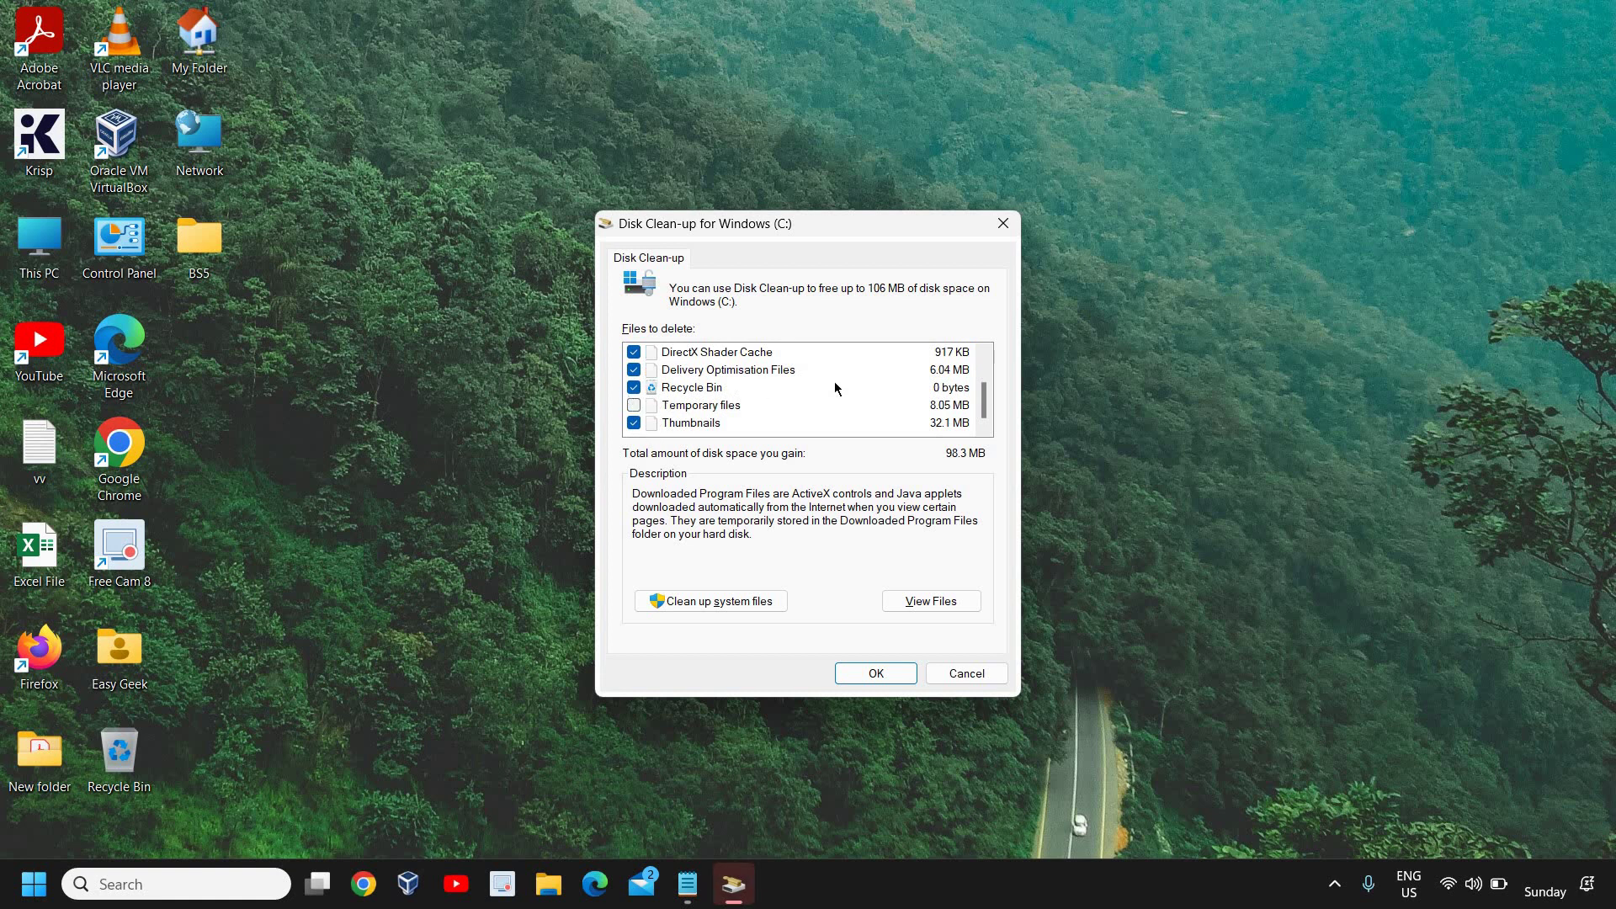
pyautogui.click(633, 405)
pyautogui.click(884, 679)
pyautogui.click(863, 455)
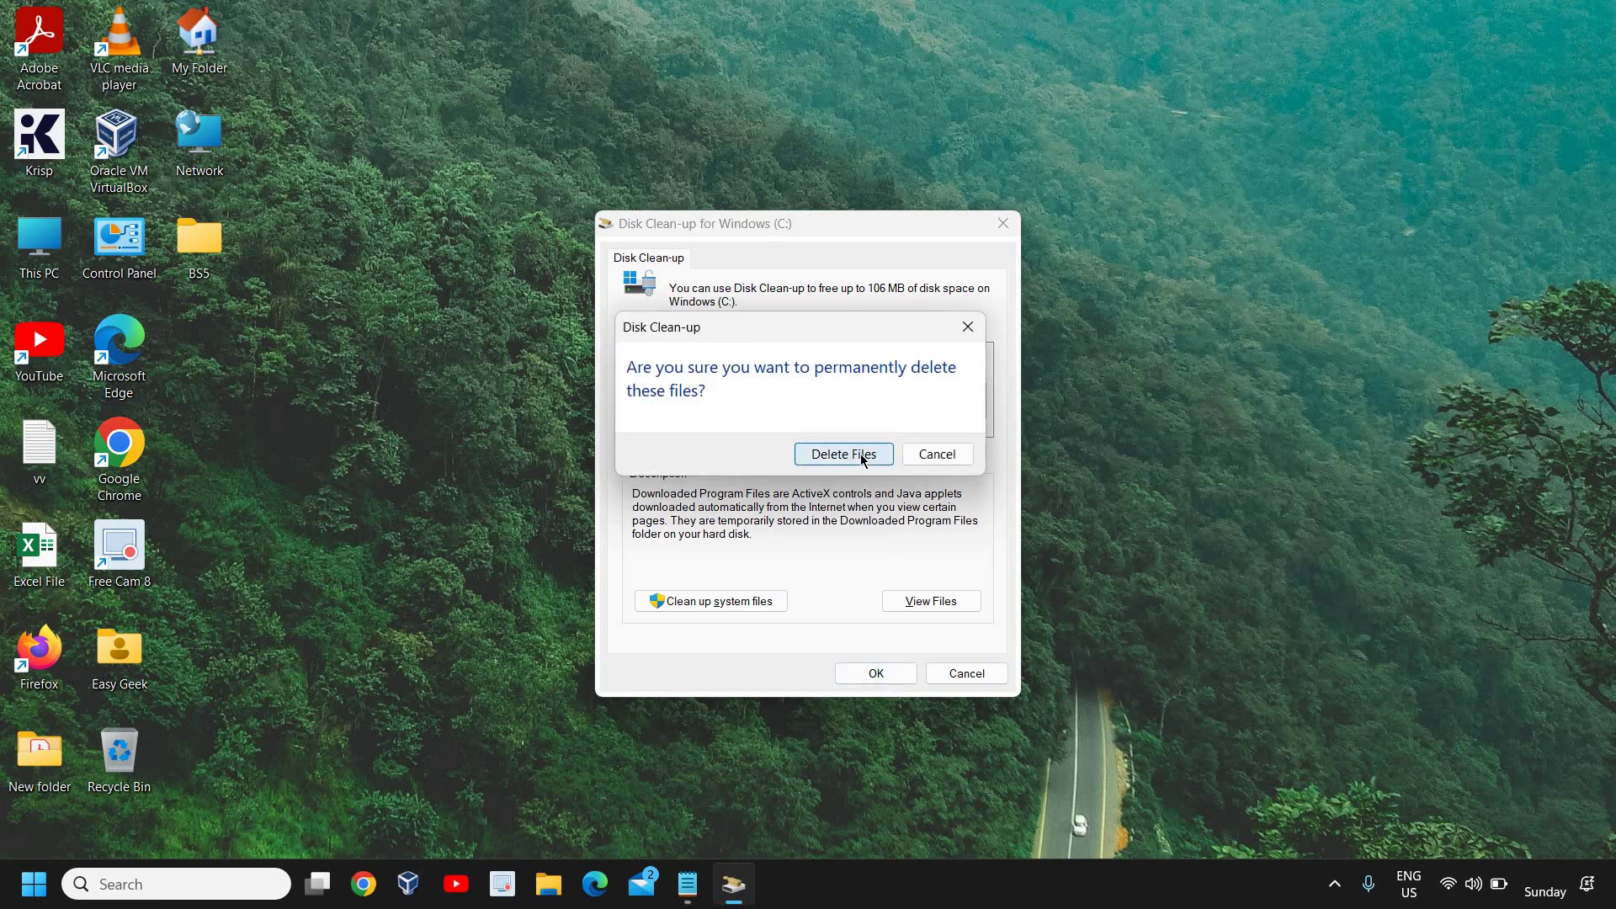